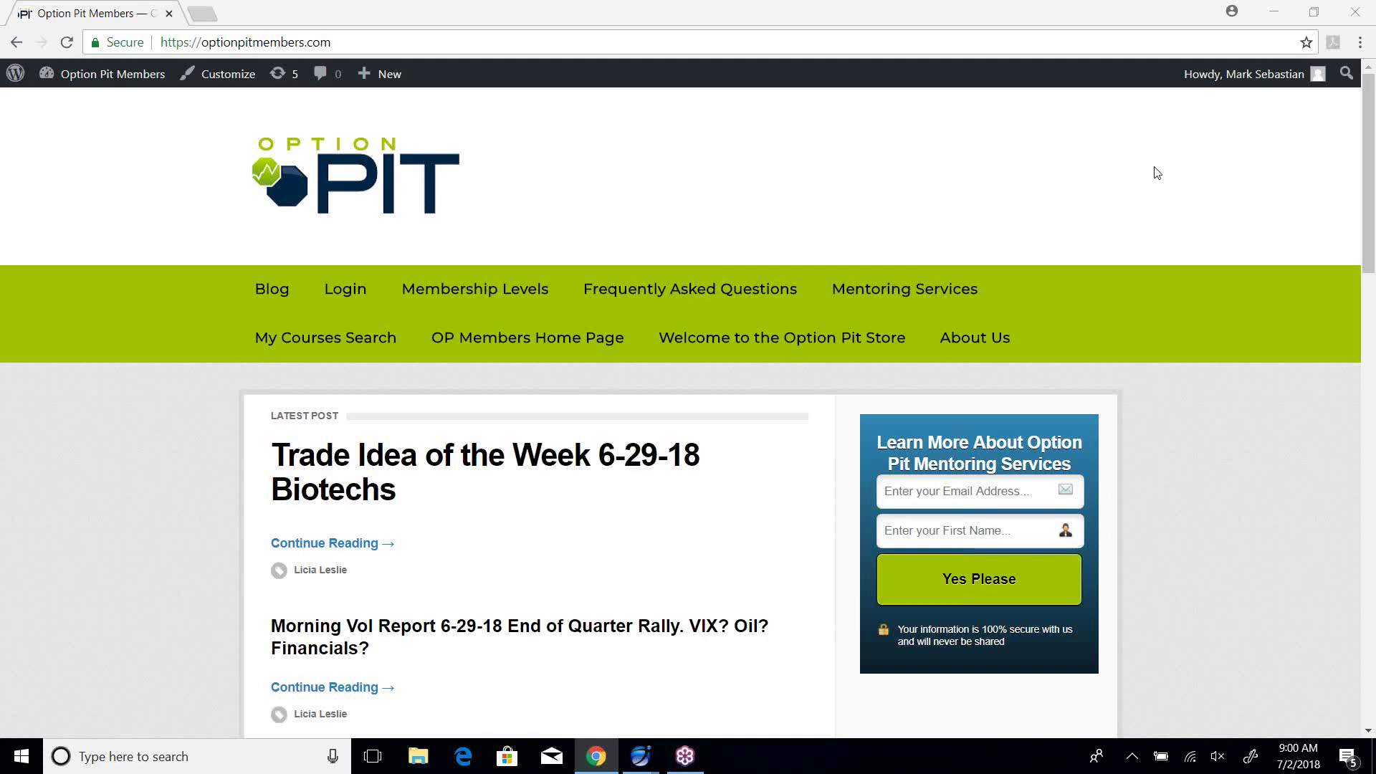
# From Membership Levels, go to the Gold tier's details page and scroll down to its pricing
pyautogui.click(508, 305)
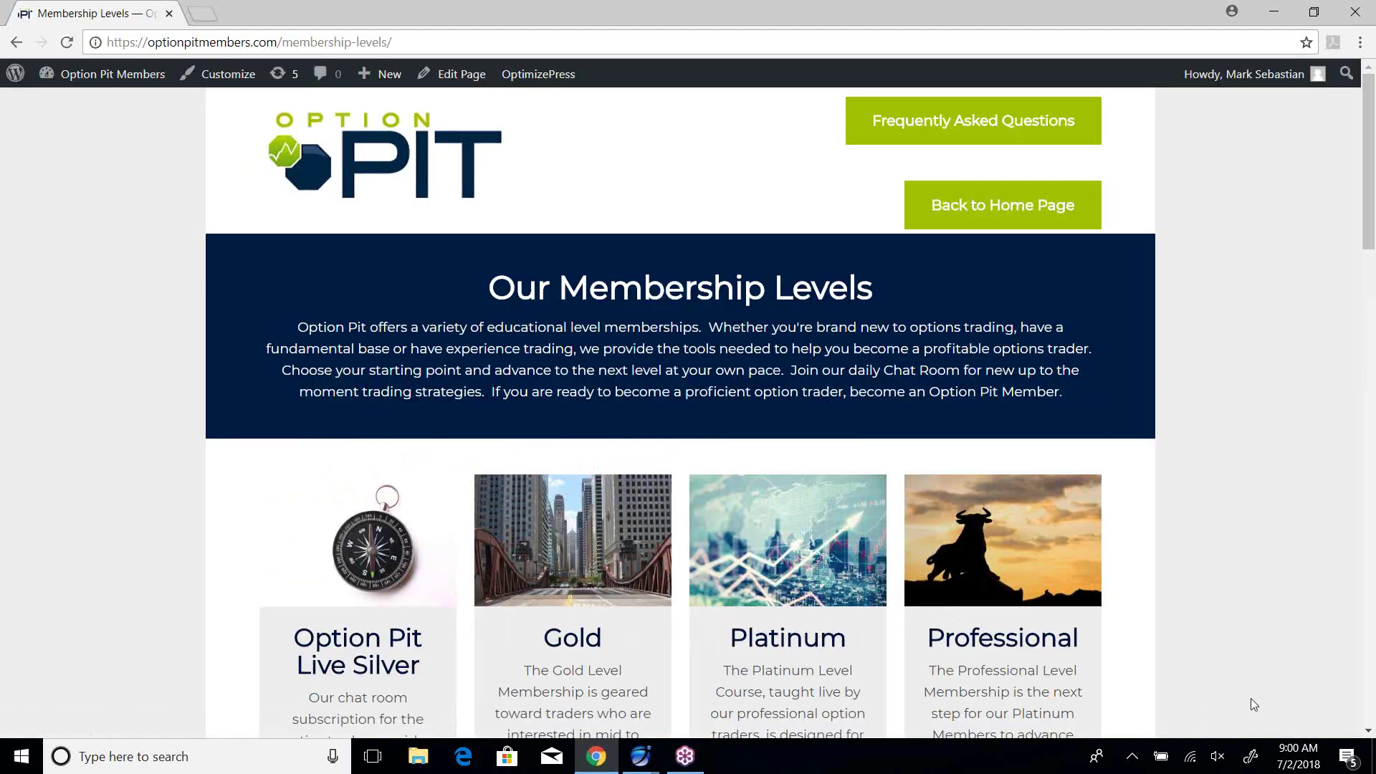
pyautogui.scroll(-3, 1369, 735)
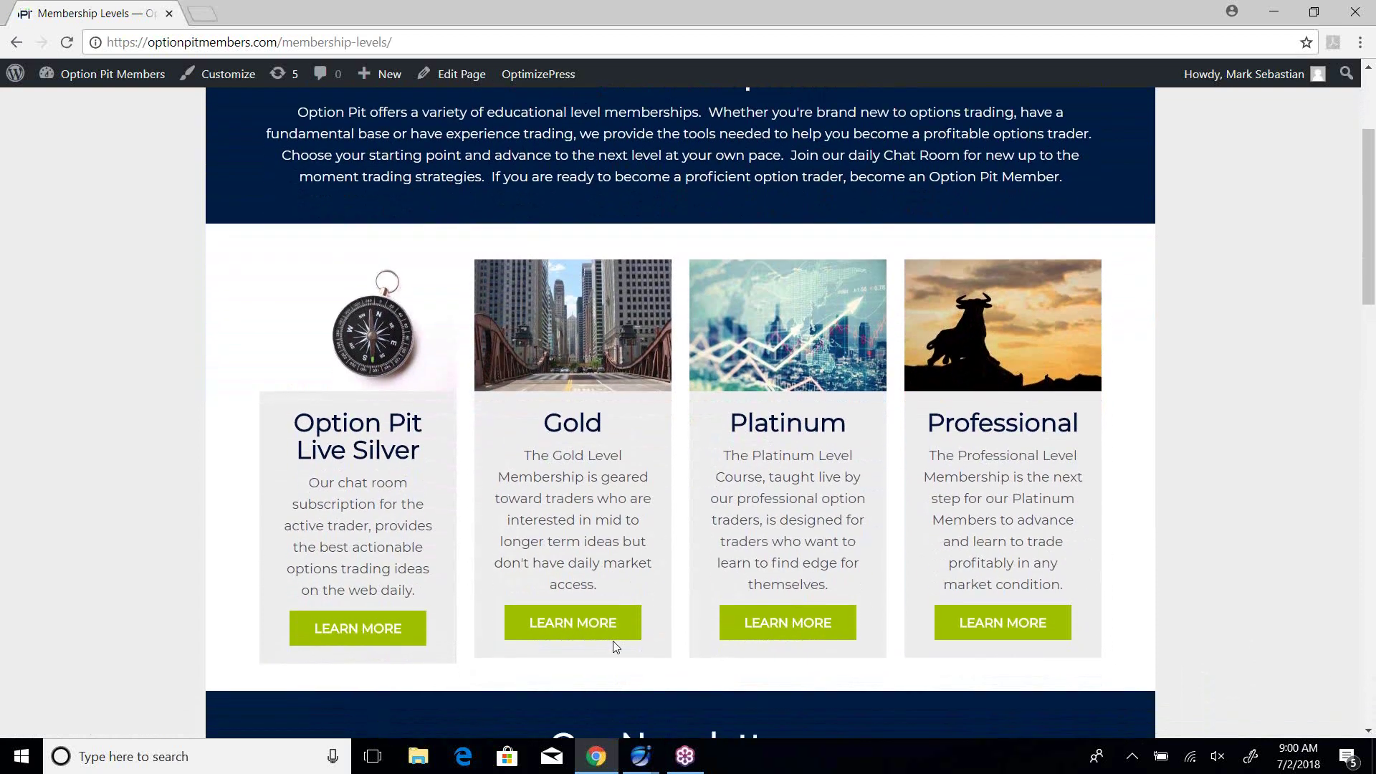
pyautogui.click(574, 625)
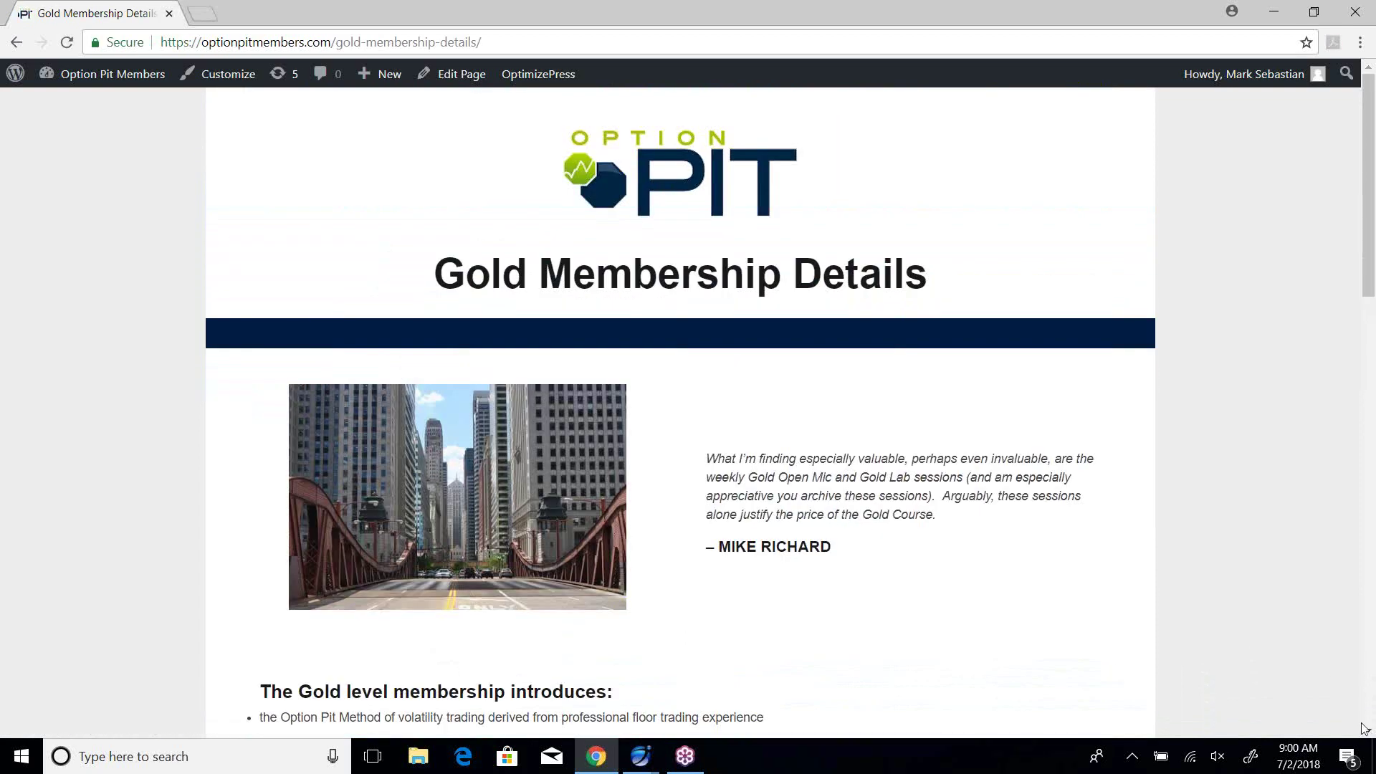
pyautogui.click(1370, 732)
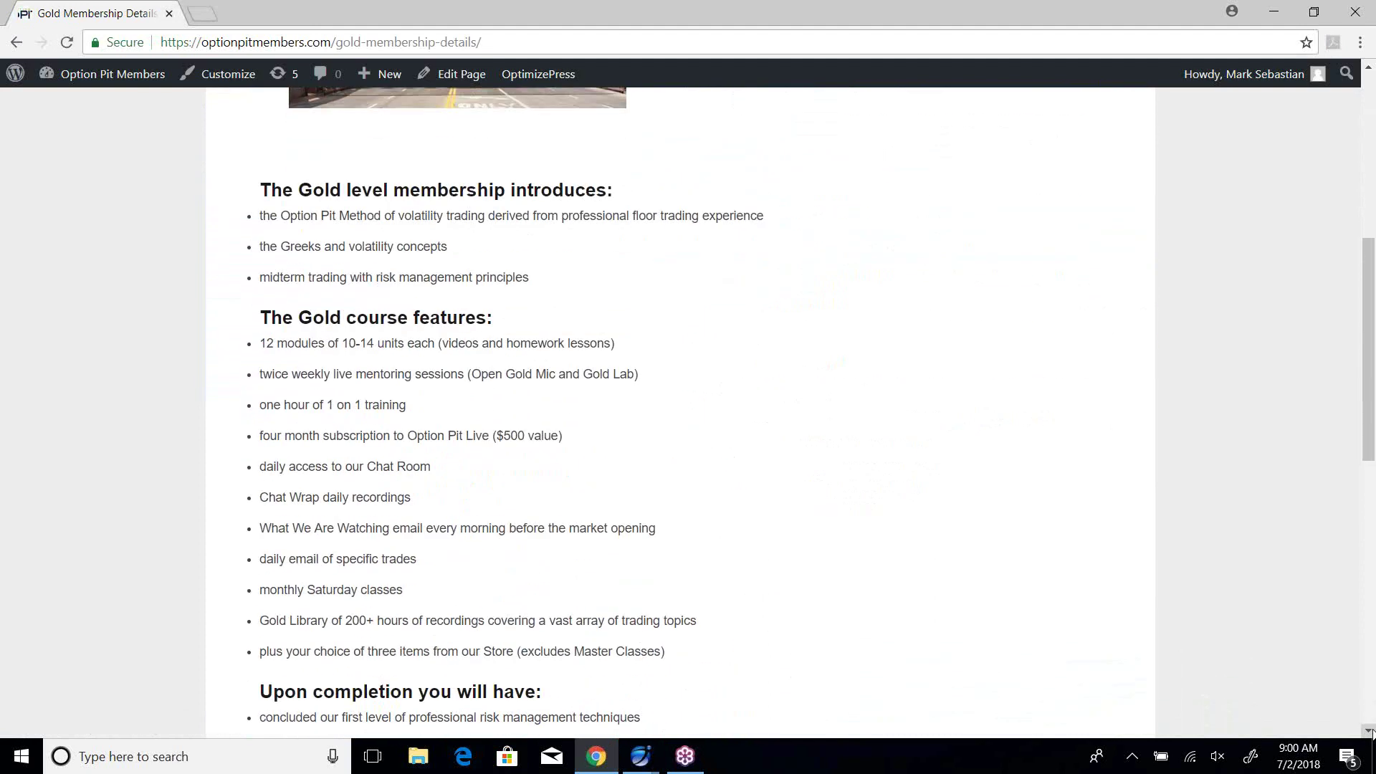
pyautogui.moveTo(1369, 732); pyautogui.dragTo(1370, 732)
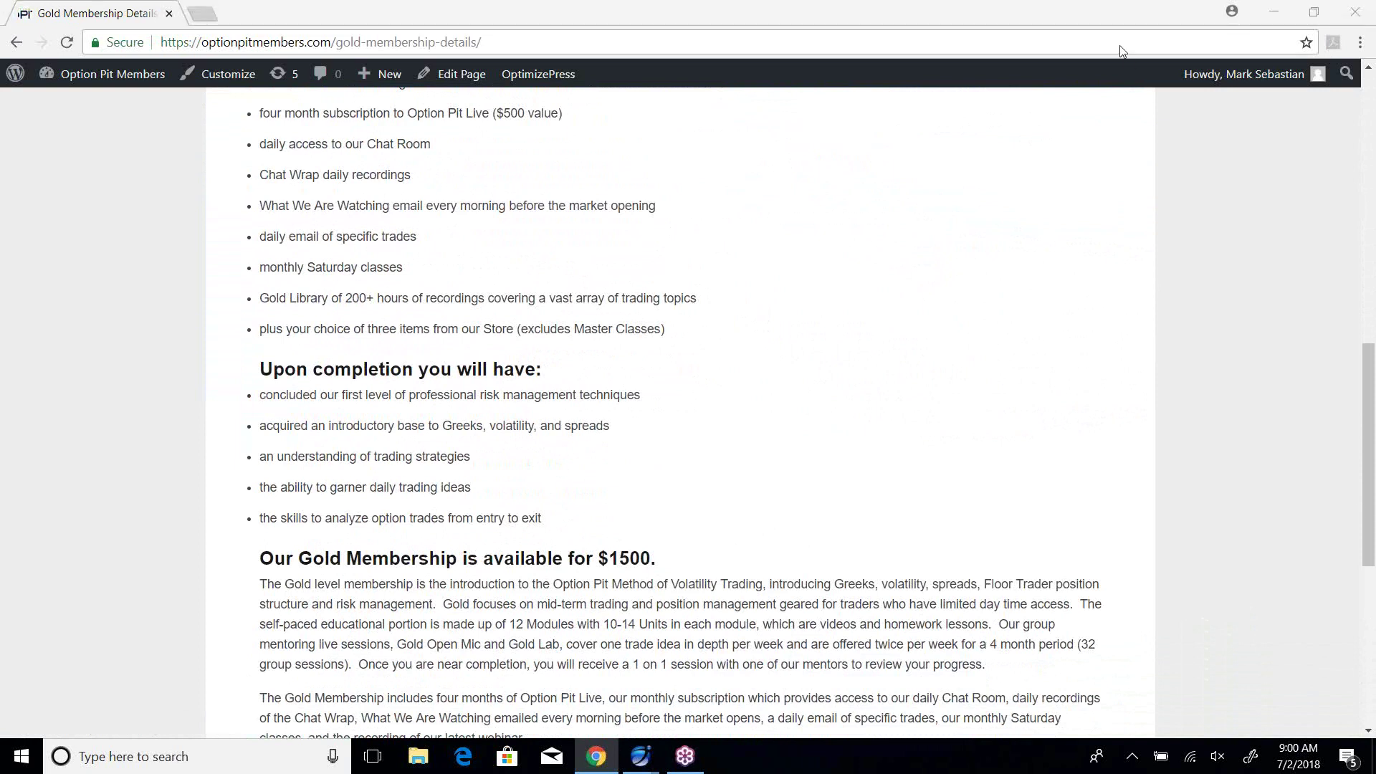
pyautogui.moveTo(1369, 513); pyautogui.dragTo(1336, 192)
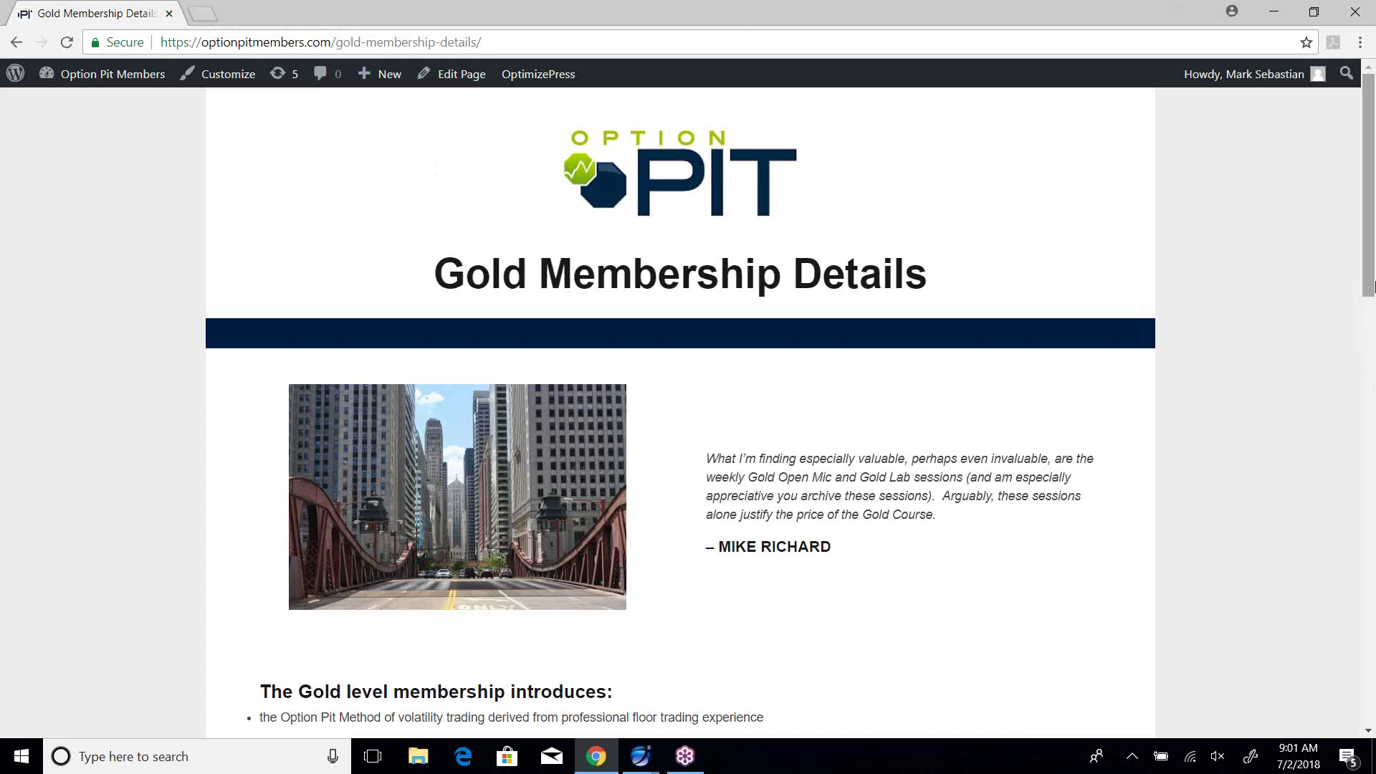
pyautogui.scroll(-15, 1373, 287)
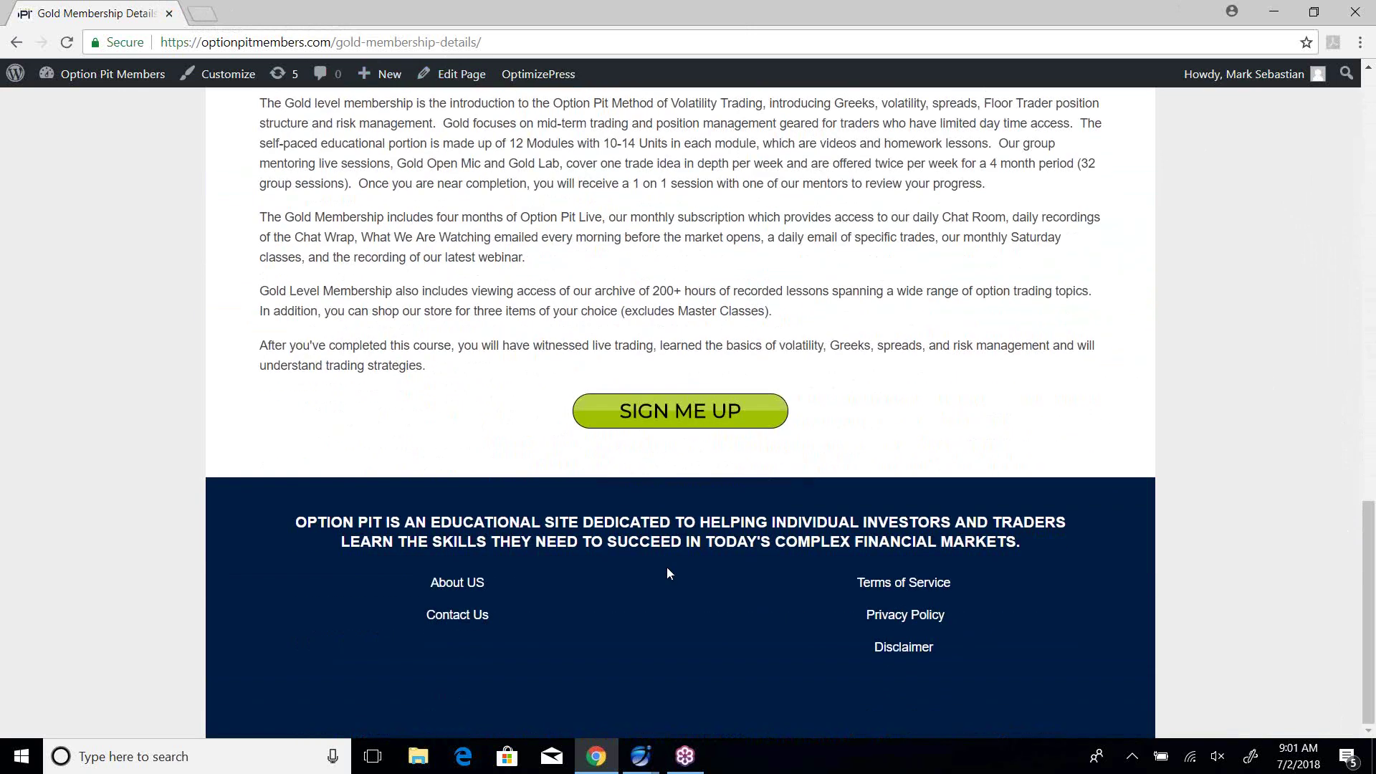
# Sign up for Gold and apply a saved promo code, cutting the total from $1,500.00 to $900.00
pyautogui.click(686, 433)
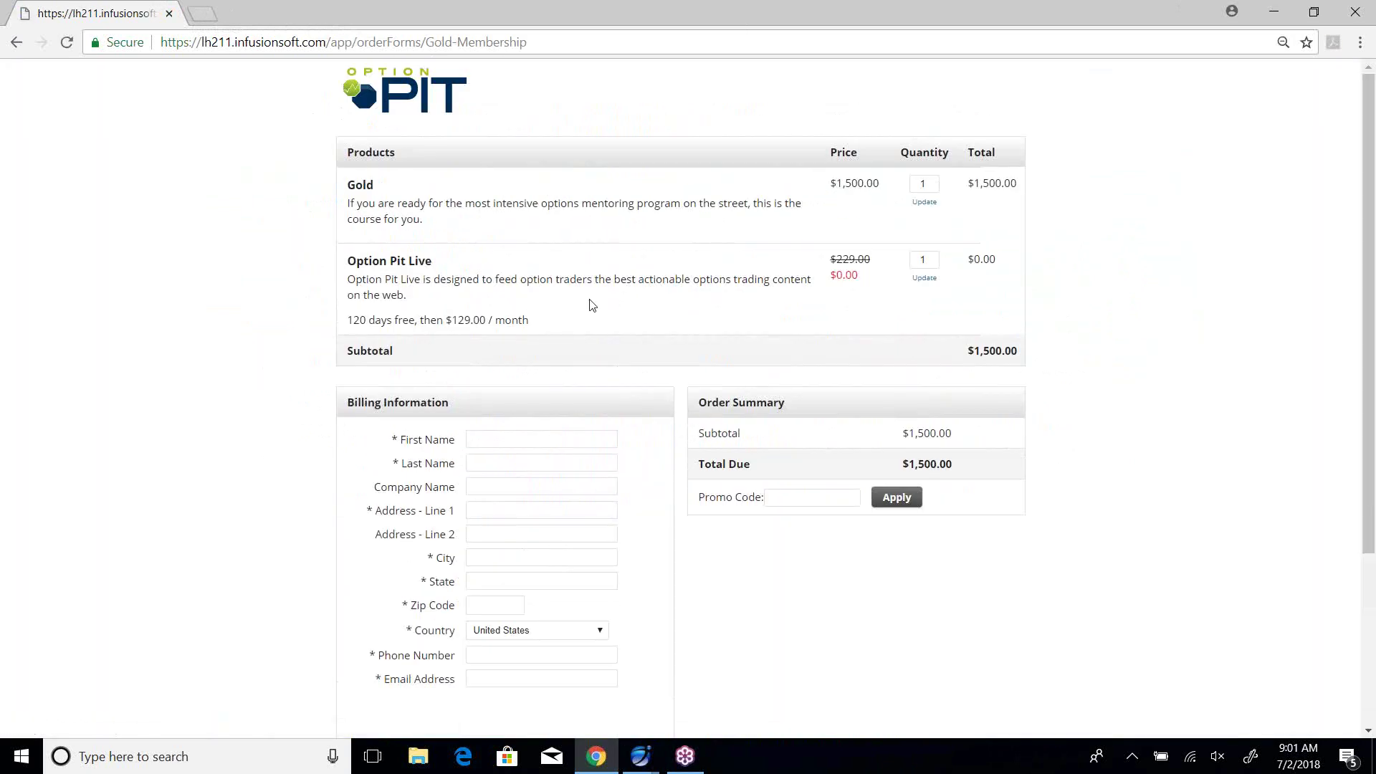
pyautogui.click(808, 492)
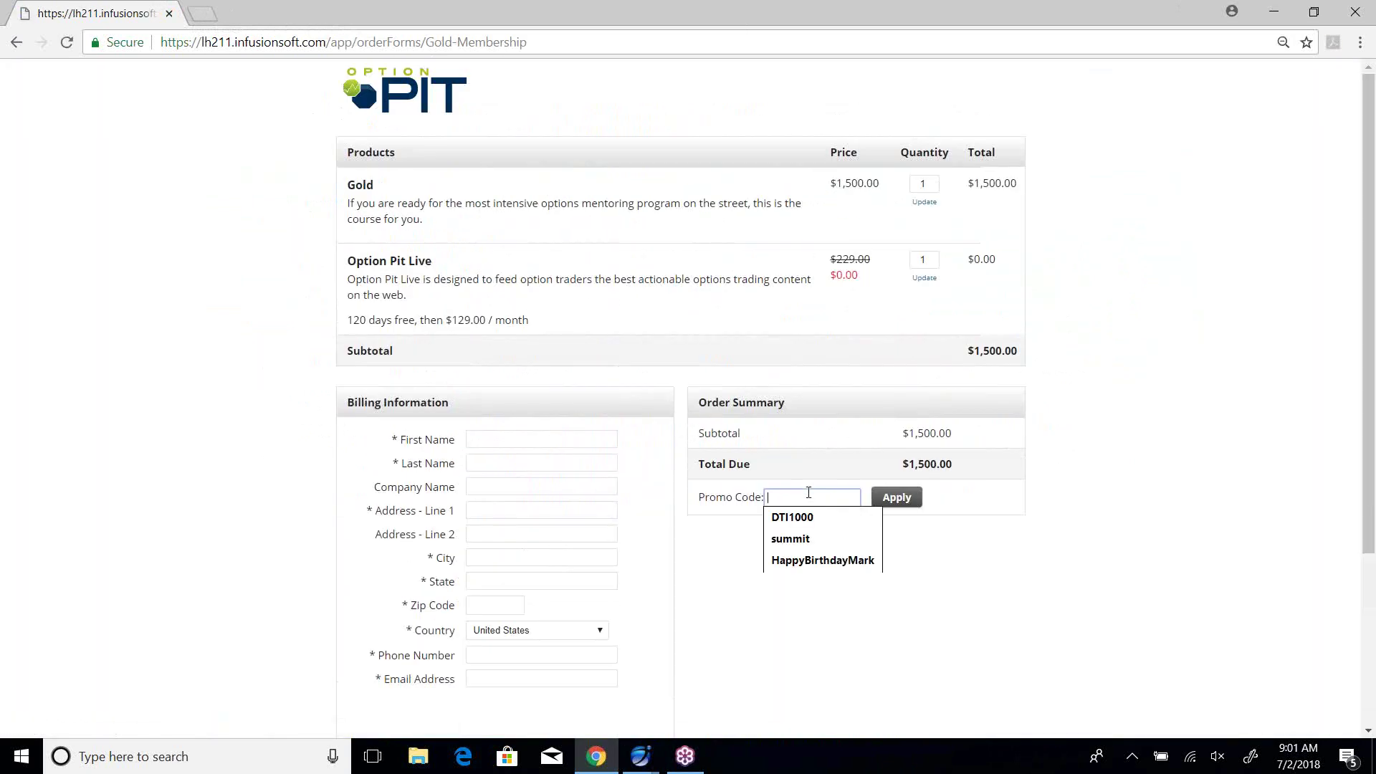
pyautogui.click(846, 561)
pyautogui.click(895, 497)
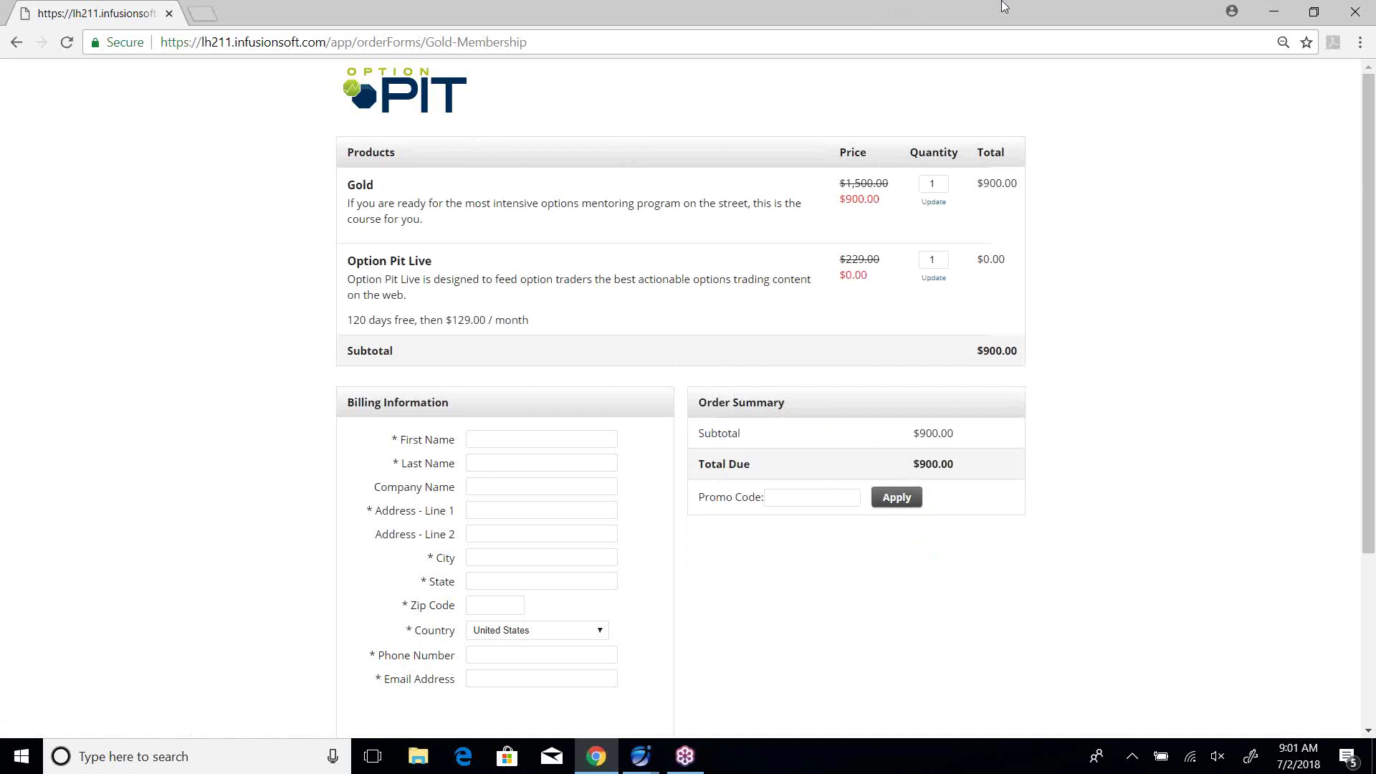
# Close the Chrome order form window to return to the VXX chain in LiveVol X
pyautogui.click(1356, 11)
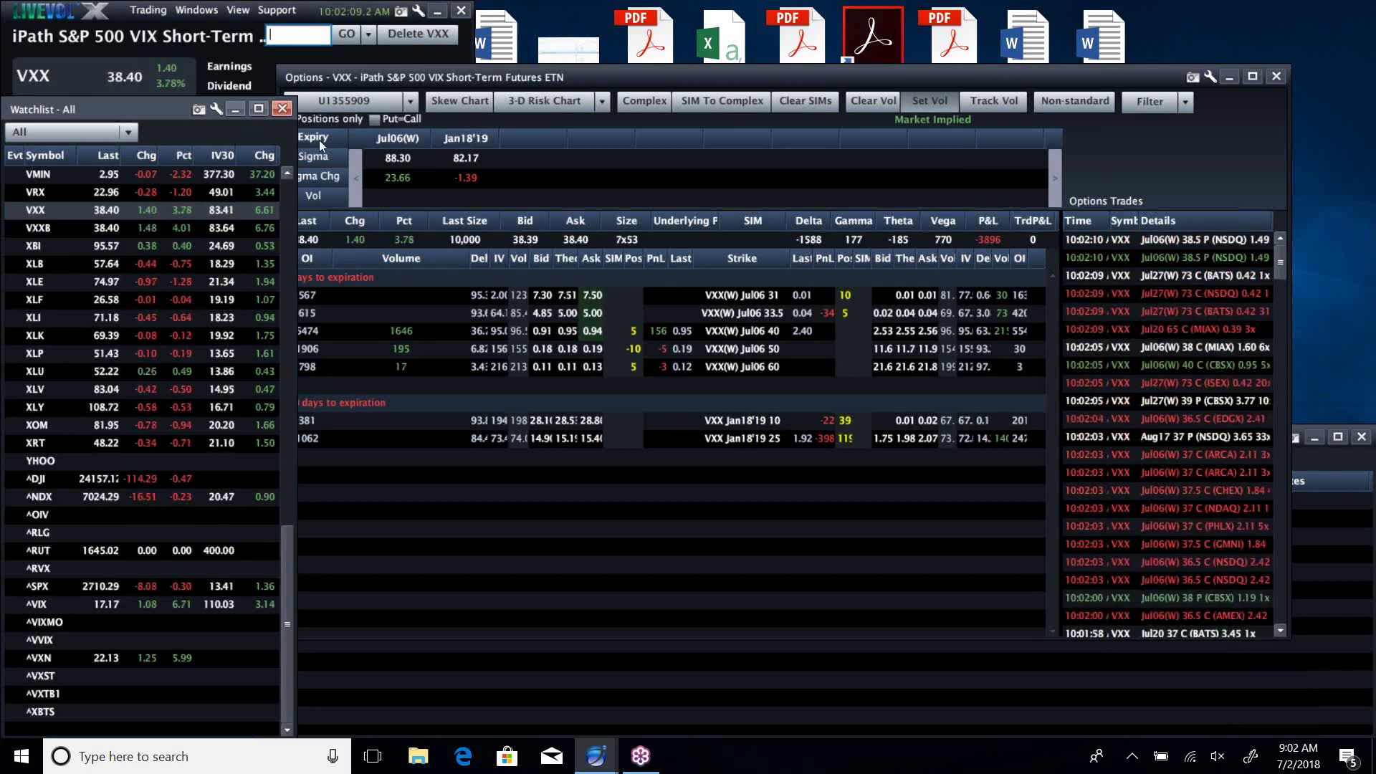
# Load IWM (163.44), then bring its option chain, quote details and watchlist forward
pyautogui.moveTo(297, 41)
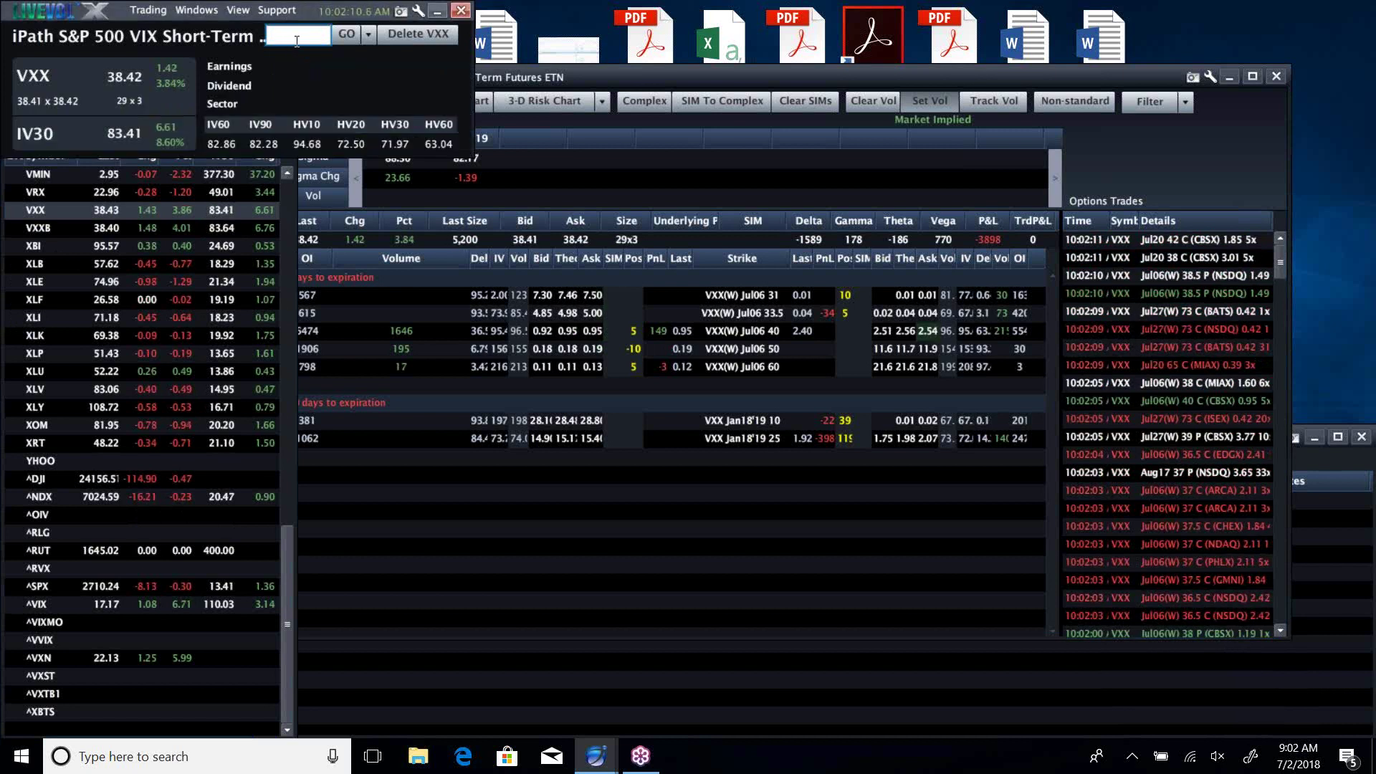
pyautogui.write('iwm')
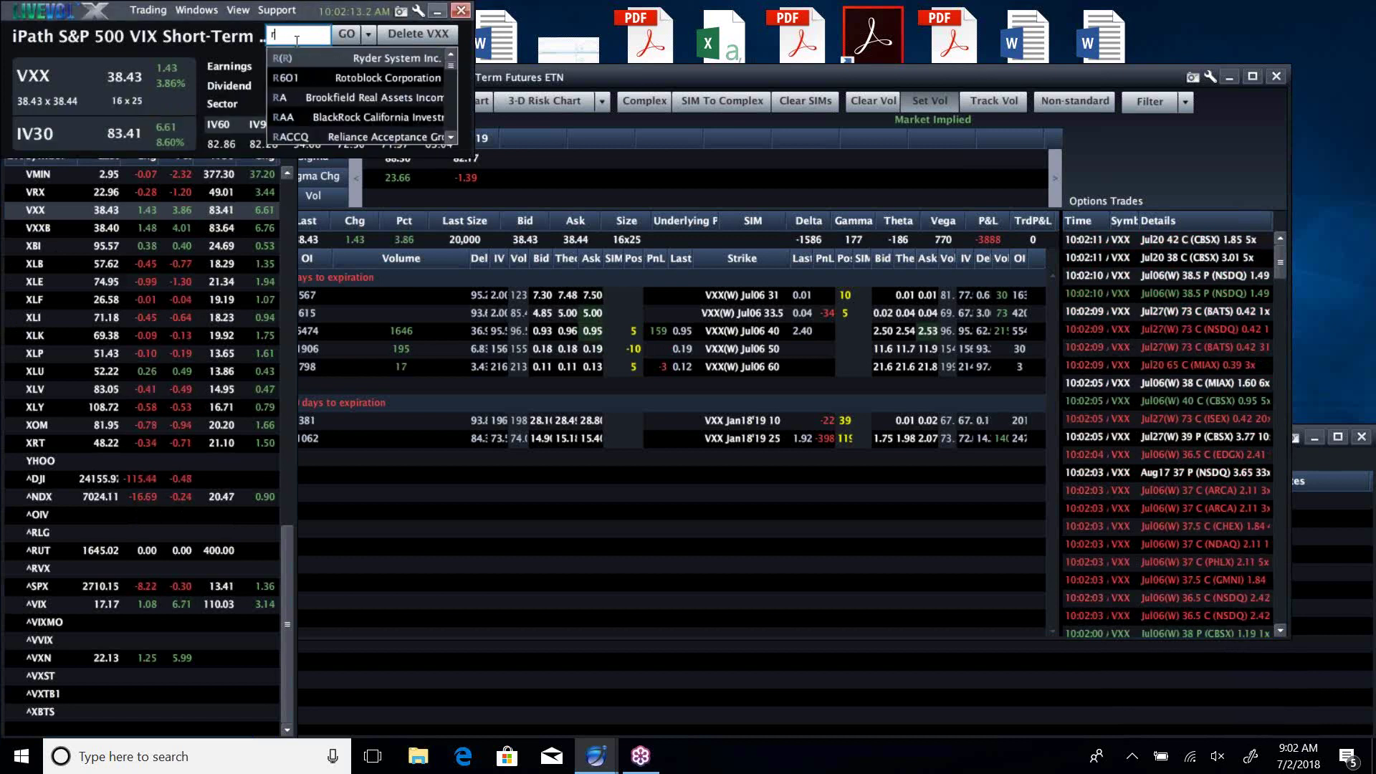
pyautogui.press('Return')
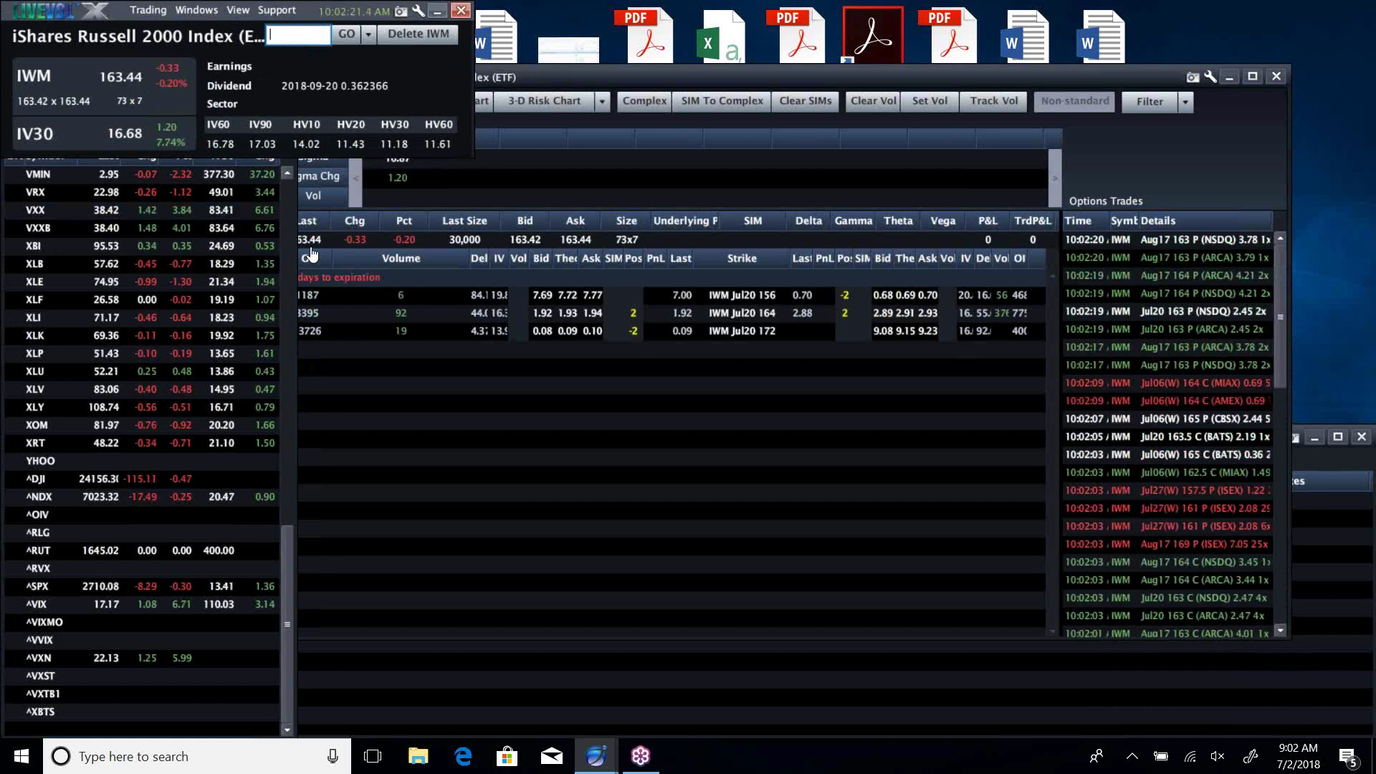
pyautogui.click(384, 389)
pyautogui.click(245, 79)
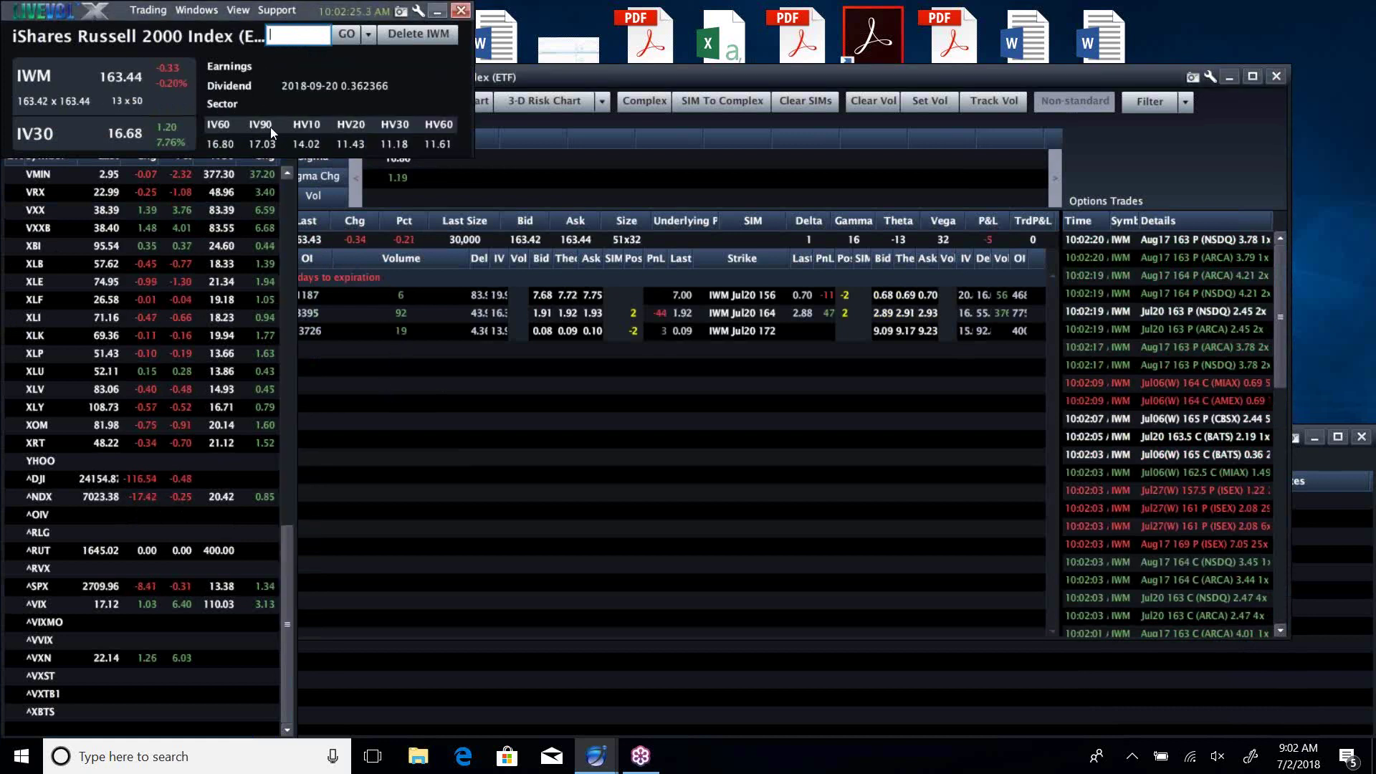
pyautogui.click(285, 182)
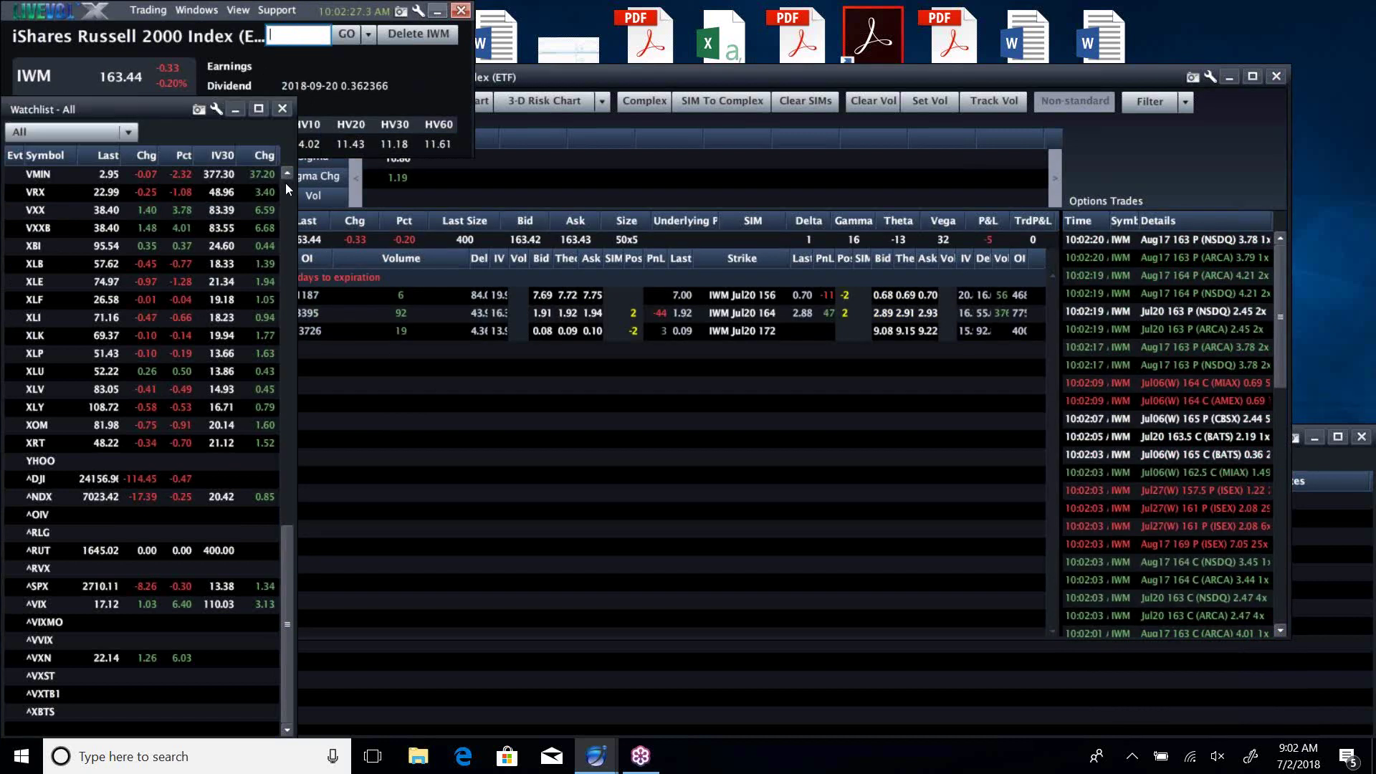
pyautogui.click(285, 183)
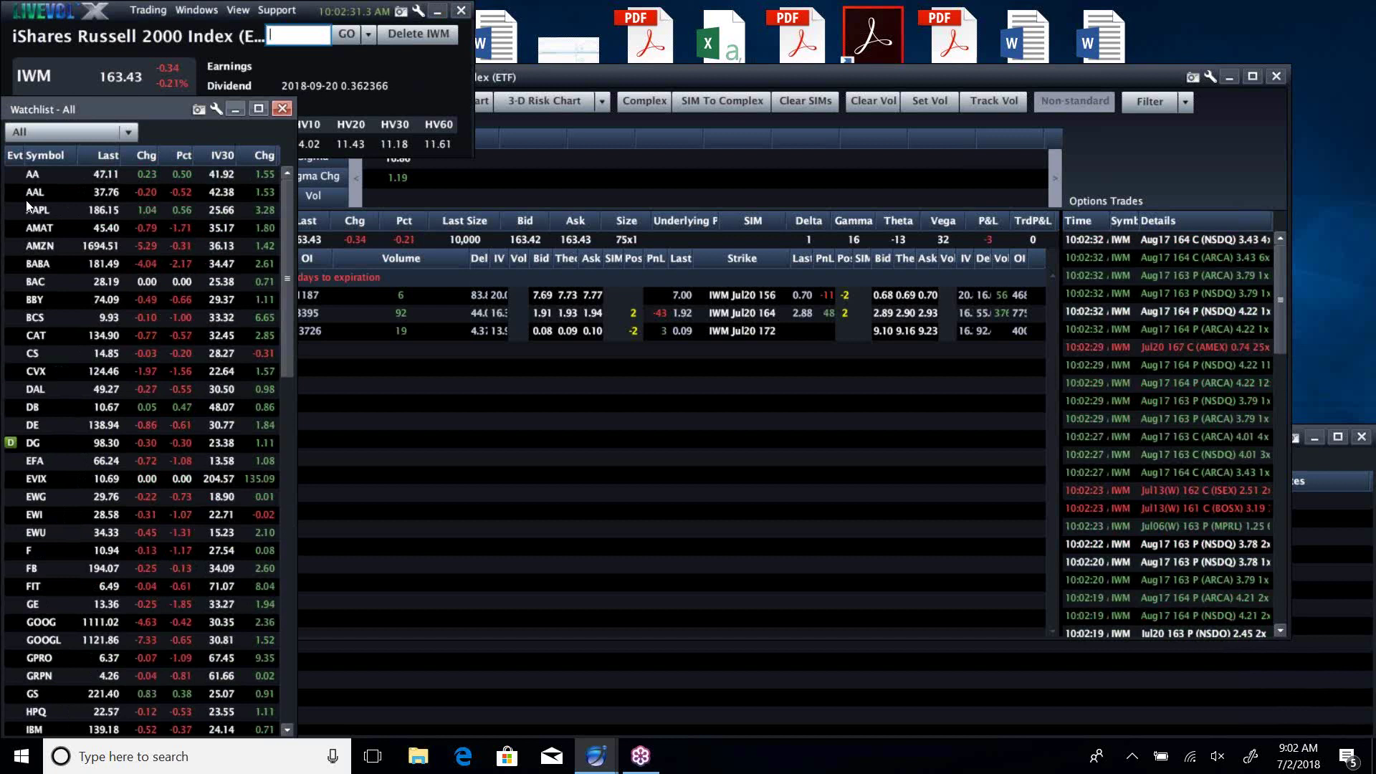
# Load TSLA and uncheck Positions only to show all expiries, then review its quote and watchlist
pyautogui.click(278, 35)
pyautogui.write('tsla')
pyautogui.press('Return')
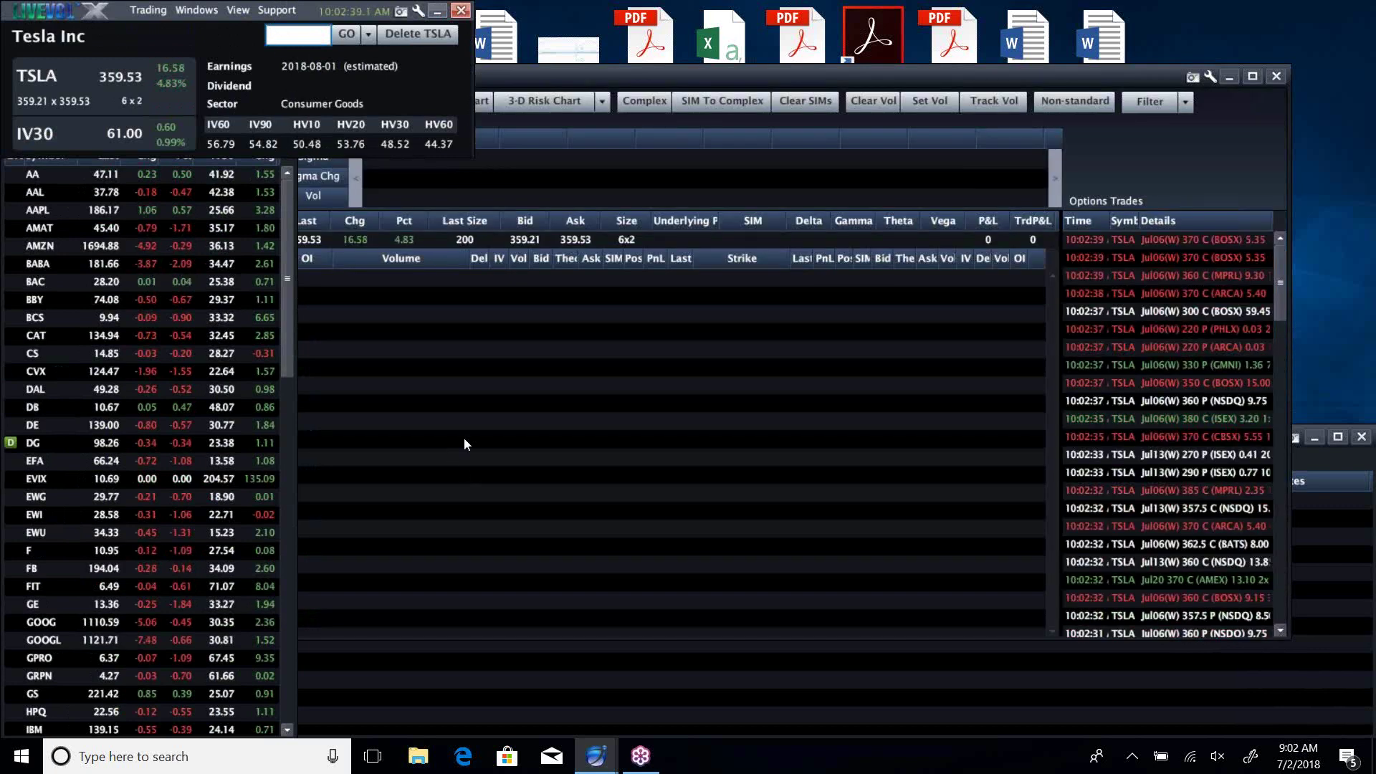
pyautogui.click(463, 437)
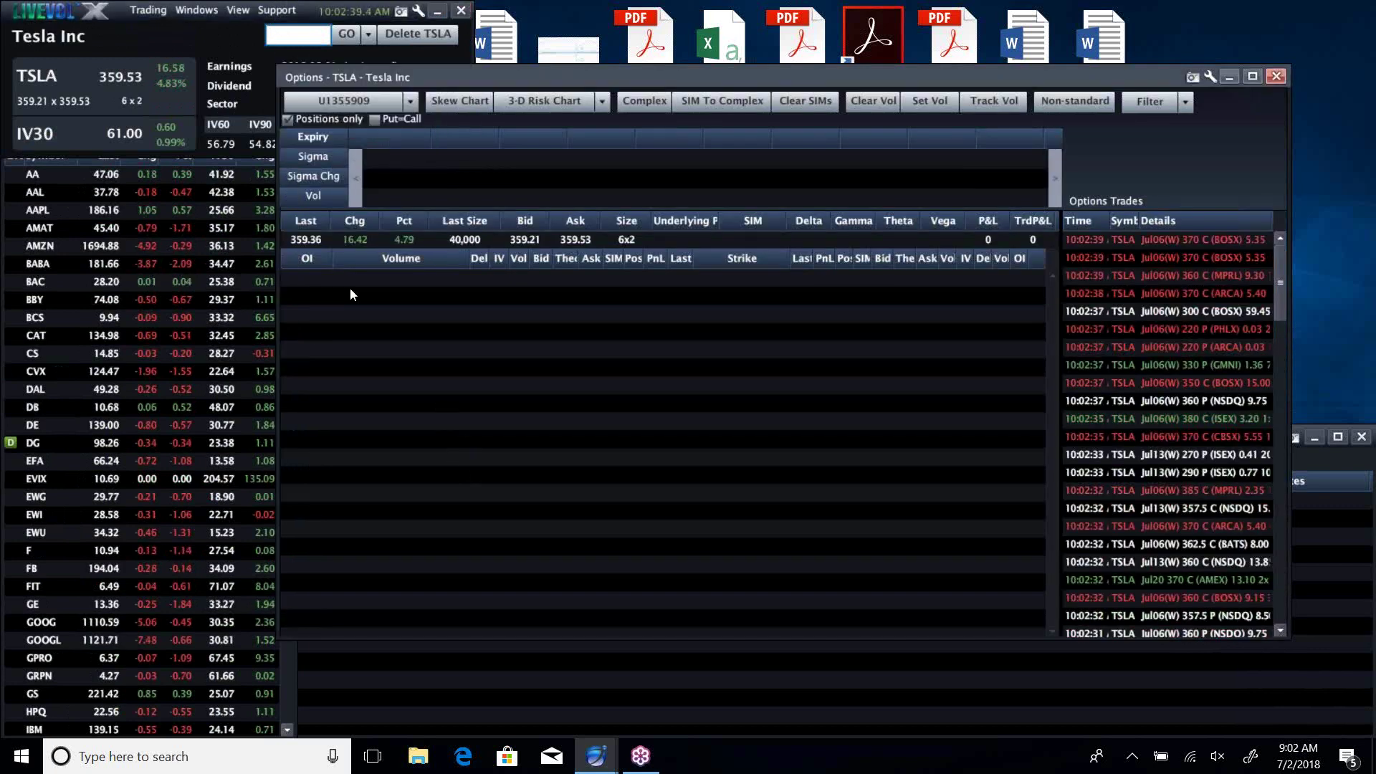
pyautogui.click(287, 121)
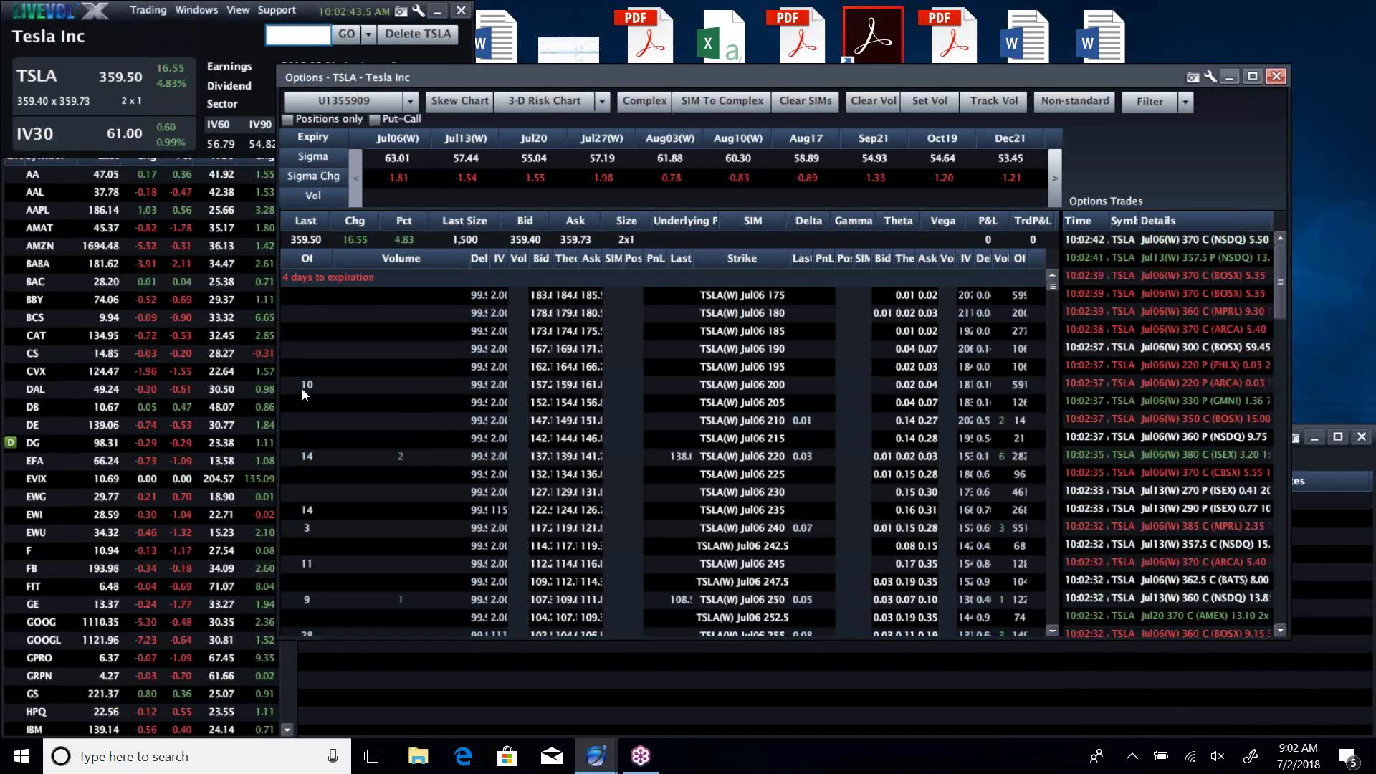
pyautogui.click(230, 95)
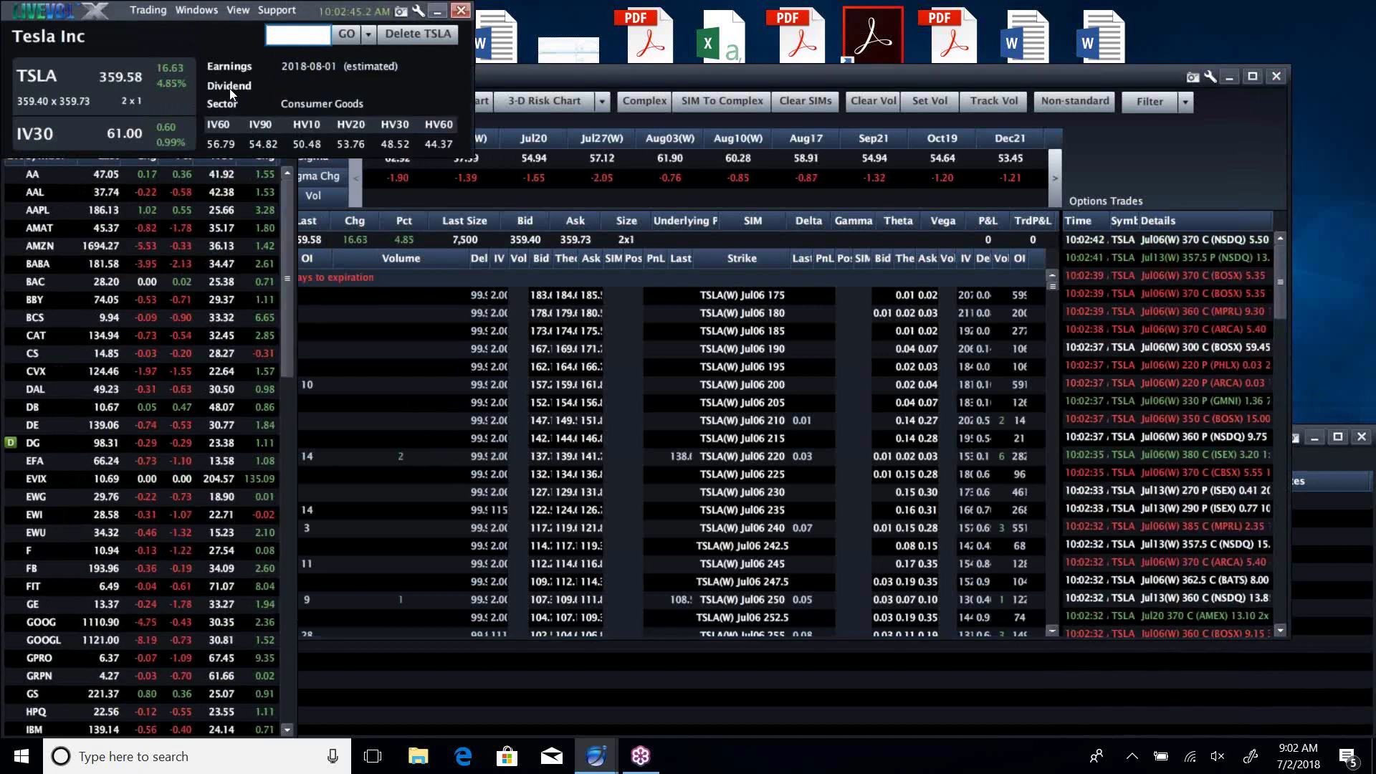
pyautogui.click(281, 251)
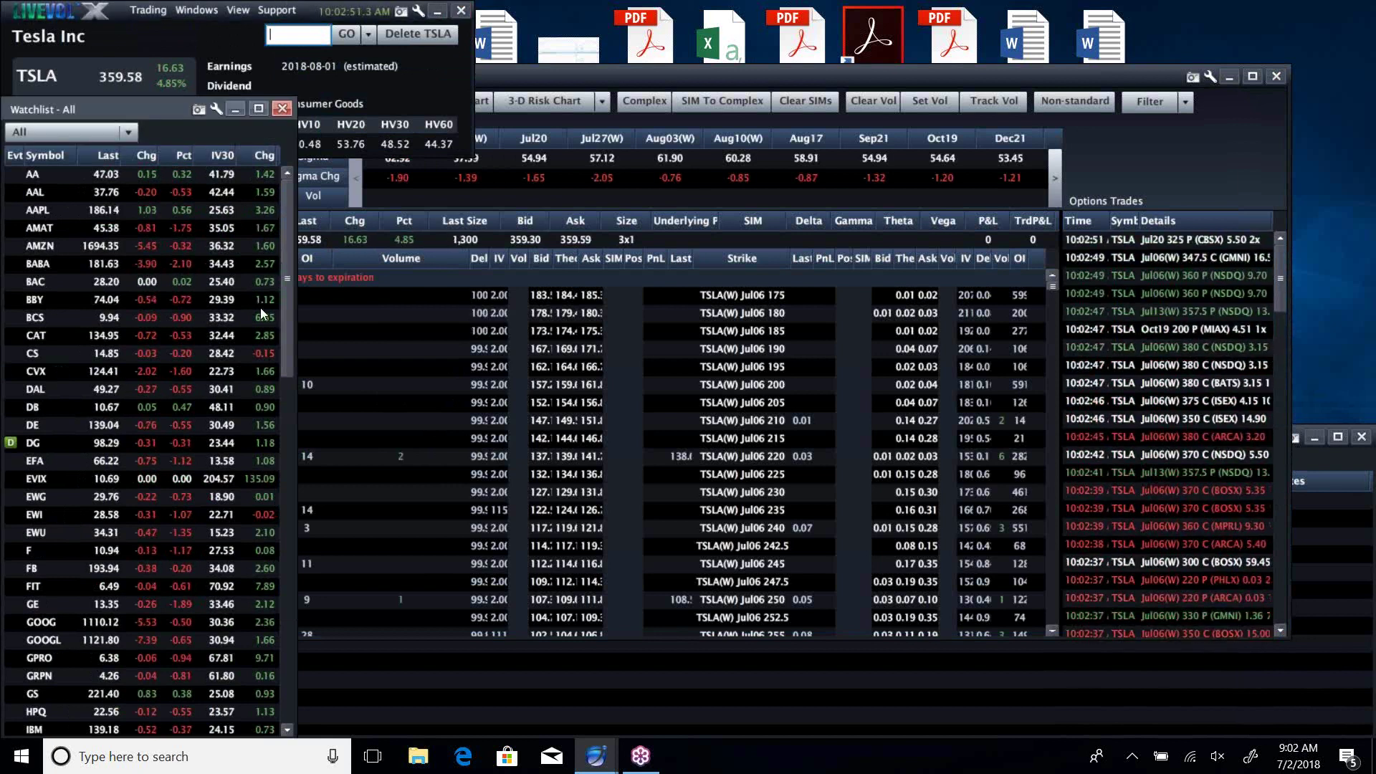
# Load USO's quote and option chain (14.90, IV30 26.03)
pyautogui.click(283, 40)
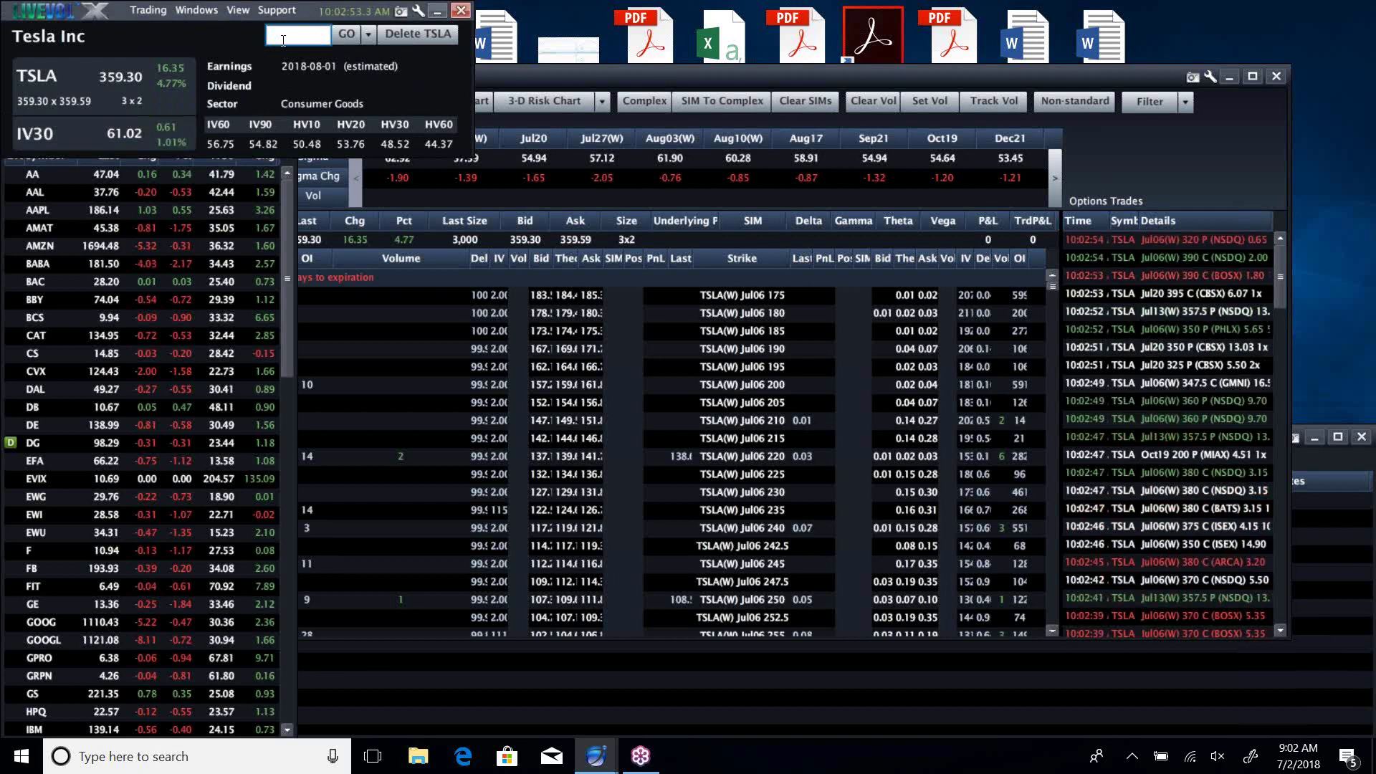
pyautogui.write('USO')
pyautogui.press('Return')
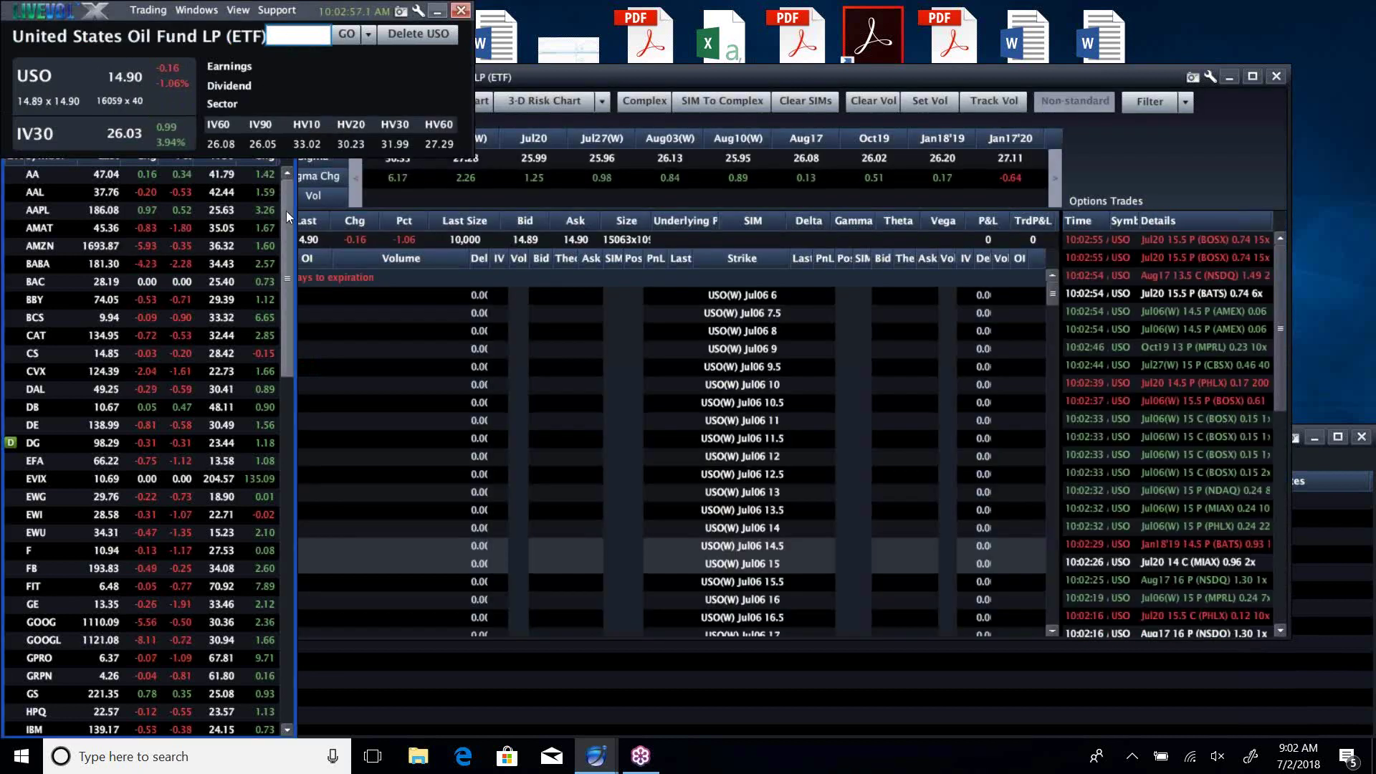
# Bring the watchlist forward and scroll it to USO at 14.91, IV30 26.09
pyautogui.click(286, 212)
pyautogui.moveTo(286, 212); pyautogui.dragTo(251, 433)
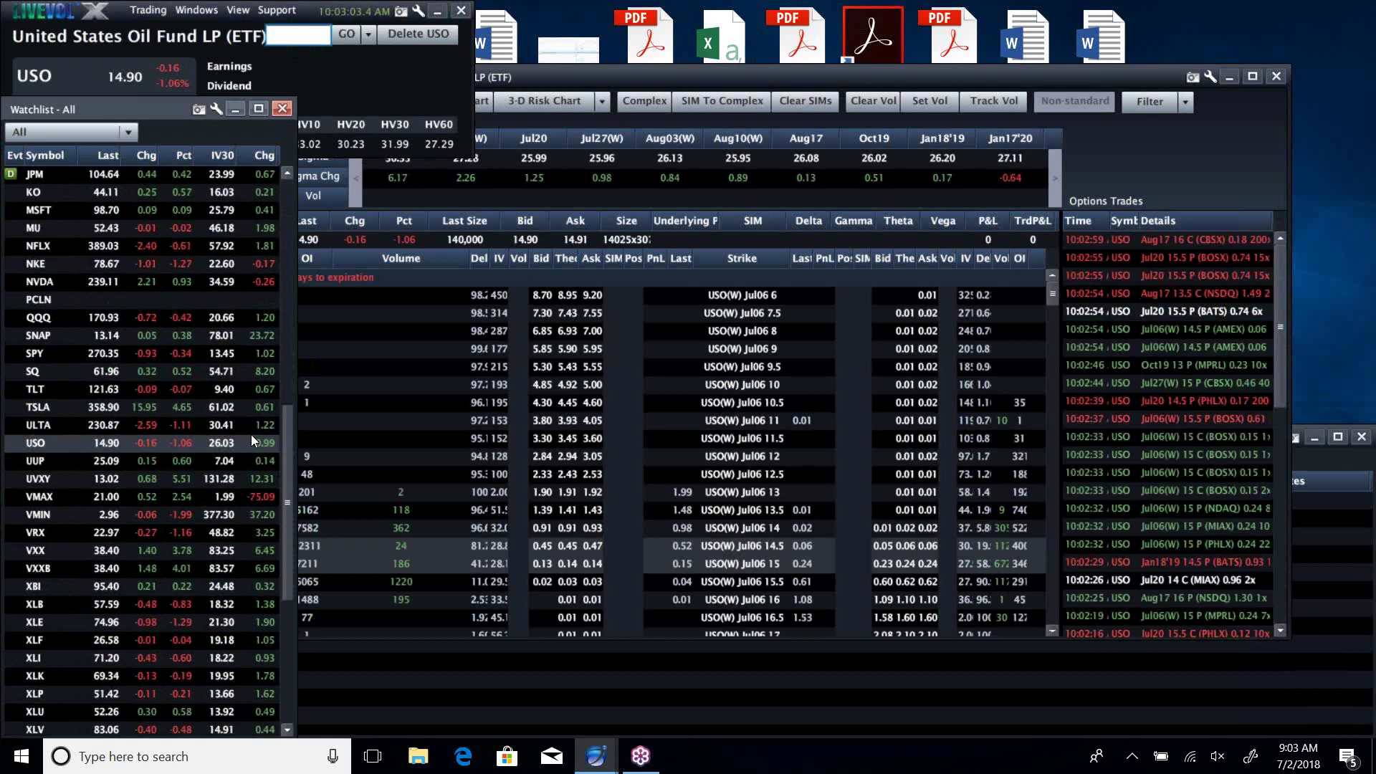
pyautogui.moveTo(250, 434); pyautogui.dragTo(265, 407)
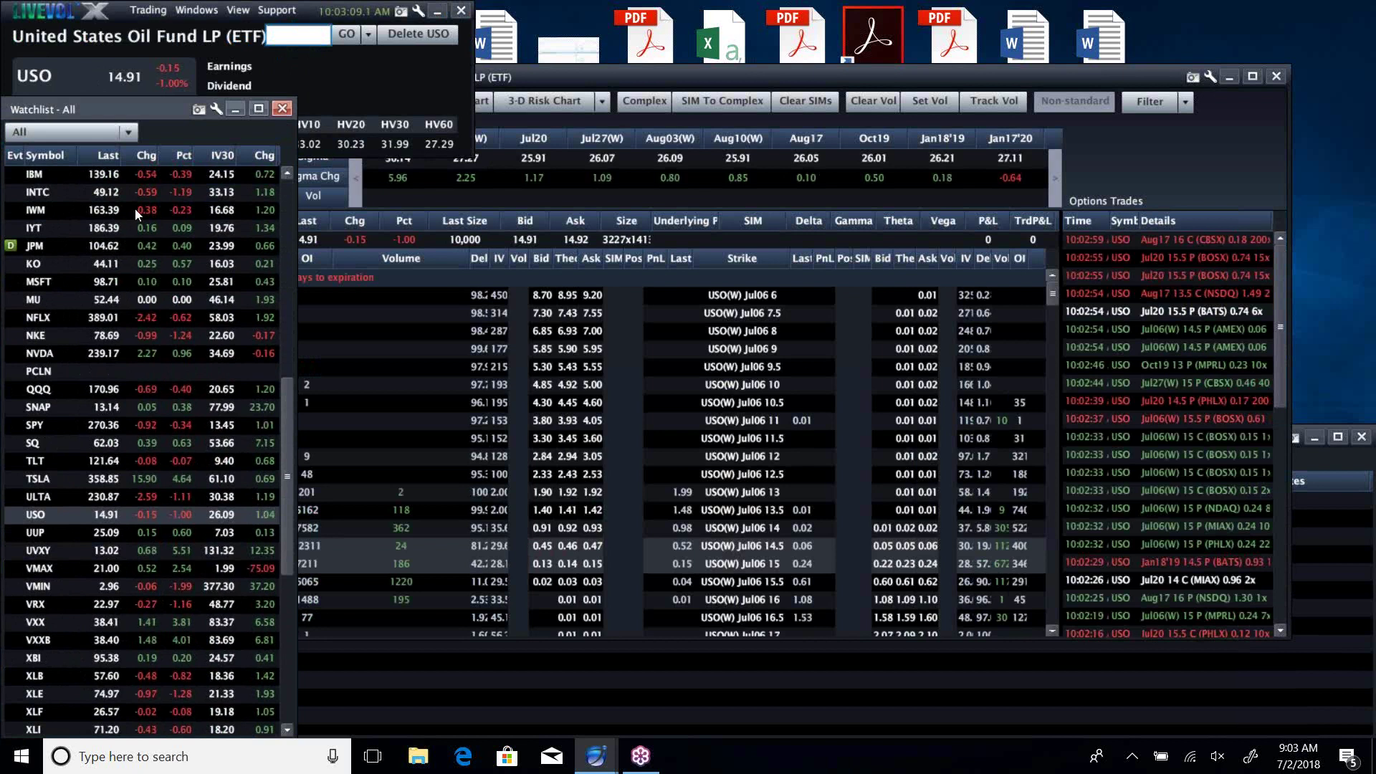
# Load the DVMT option chain and bring the full watchlist forward
pyautogui.click(295, 37)
pyautogui.write('DVMT')
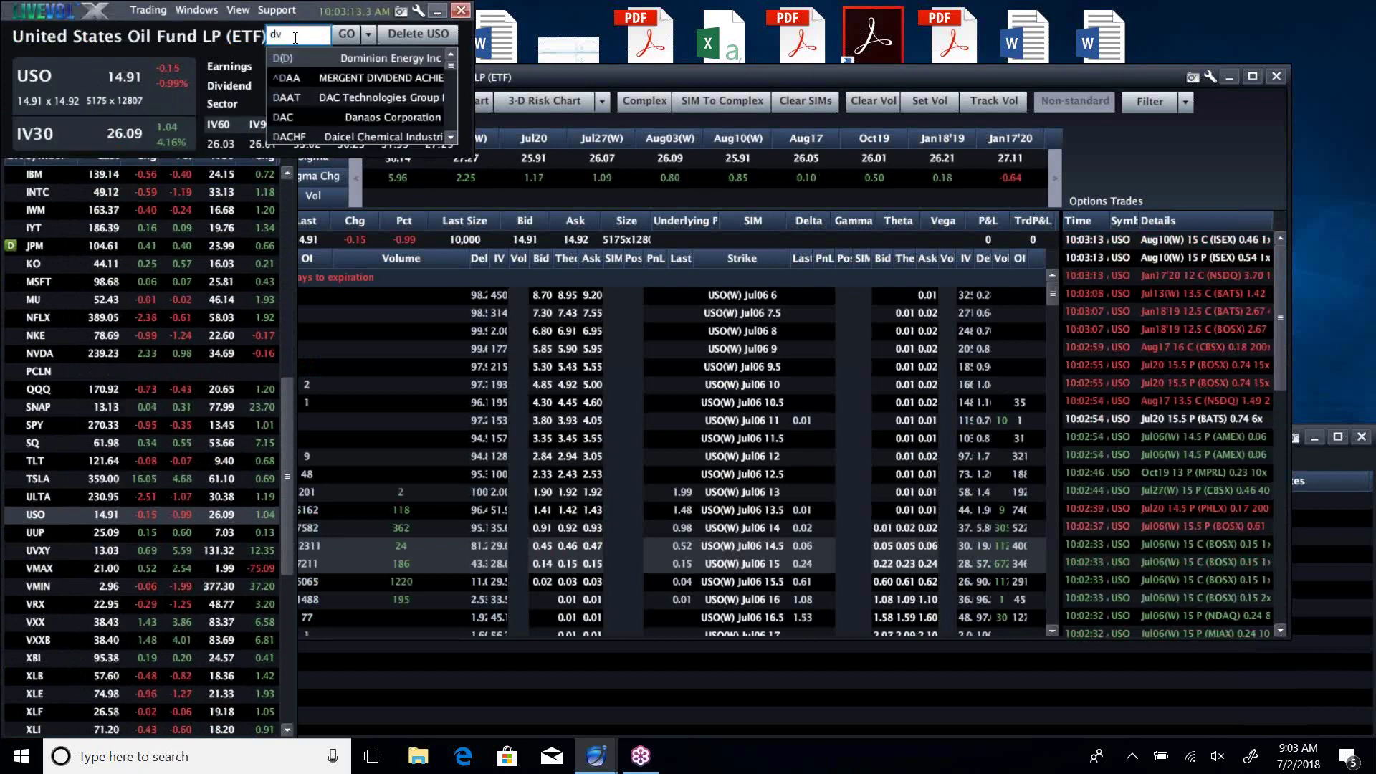
pyautogui.press('Return')
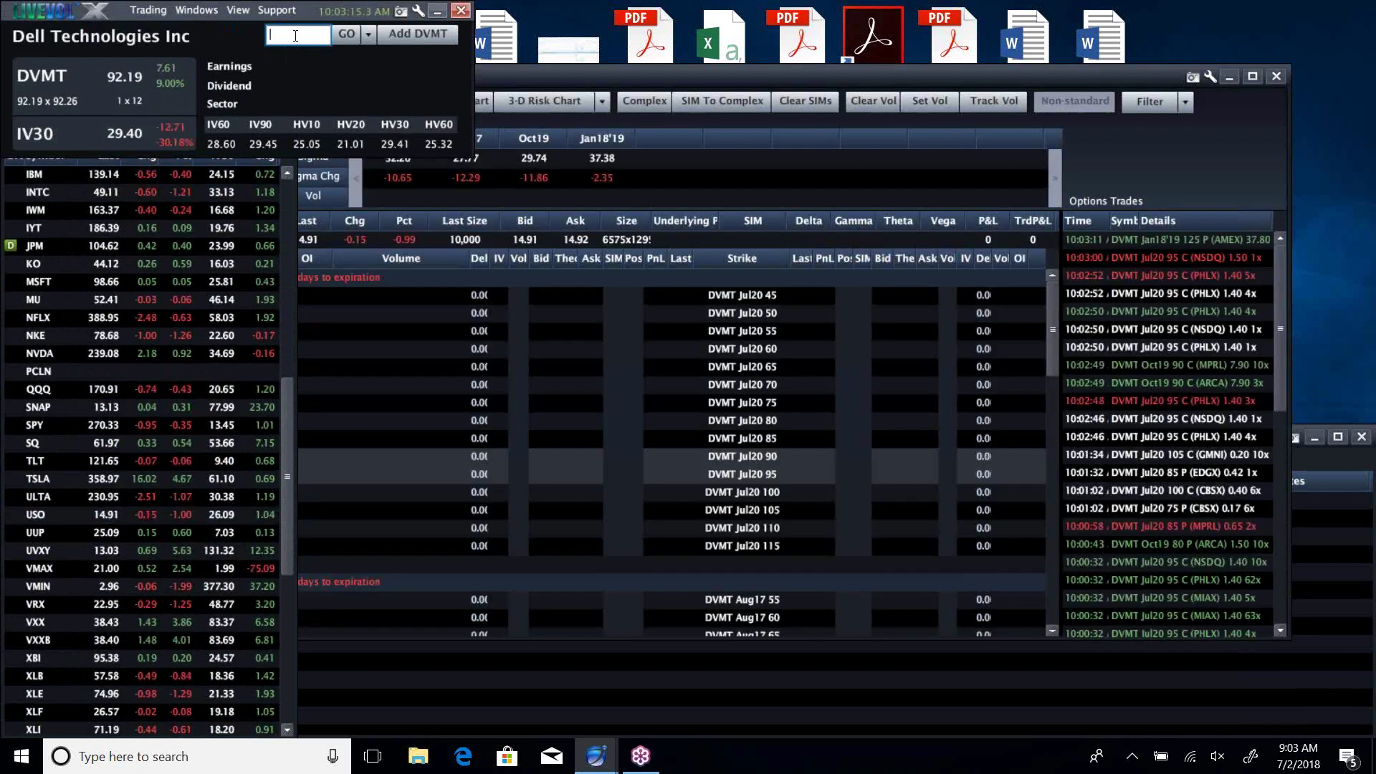
pyautogui.click(288, 177)
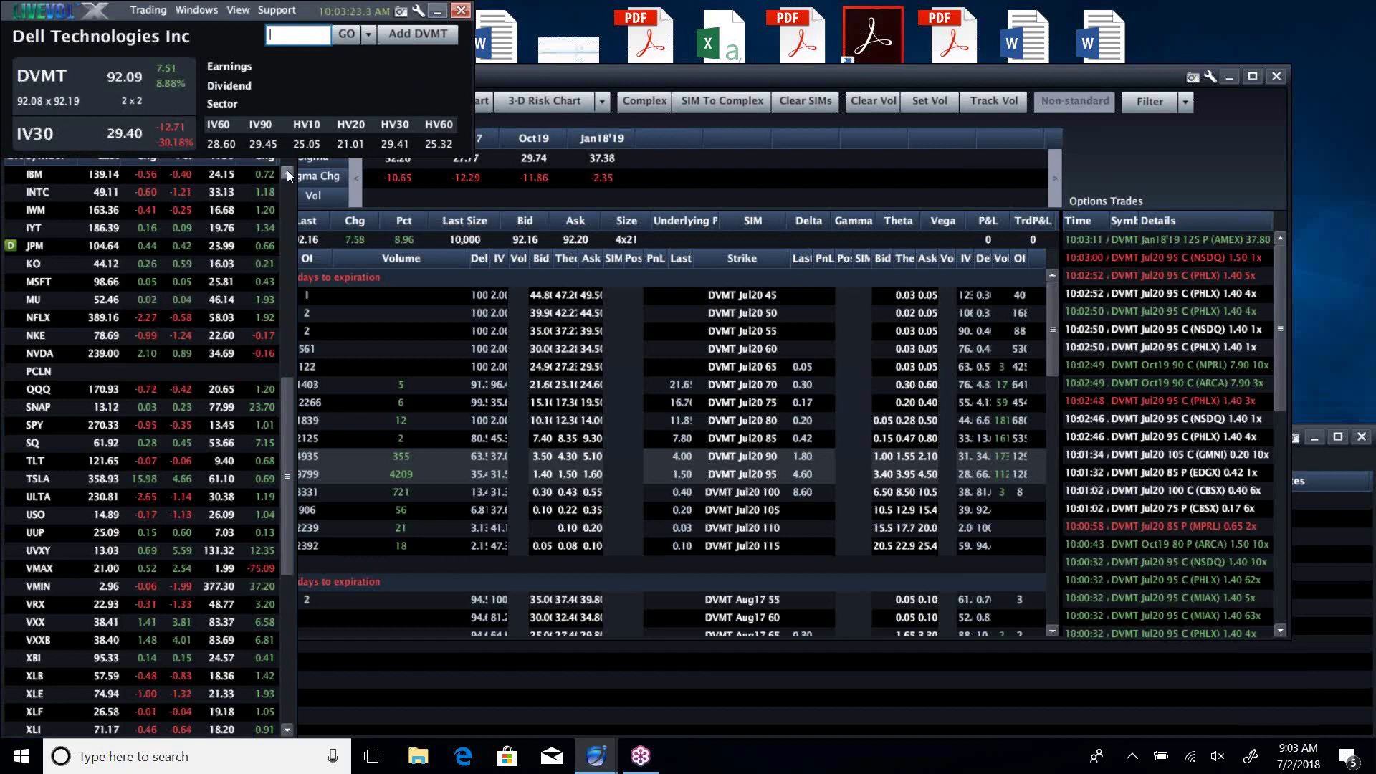
pyautogui.click(288, 178)
pyautogui.scroll(10, 288, 178)
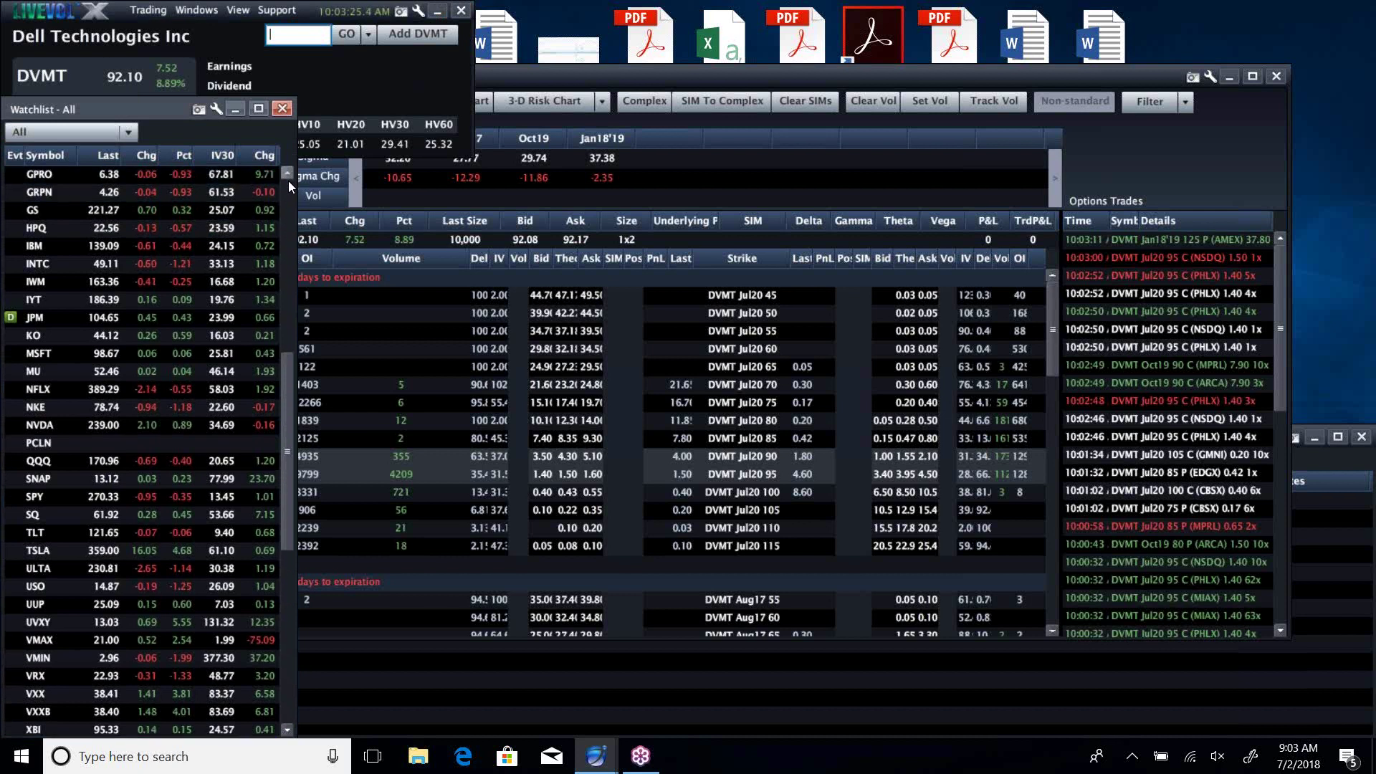
# Load General Electric, then IYT (186.39, IV30 19.74) with its Jul20 chain
pyautogui.click(299, 36)
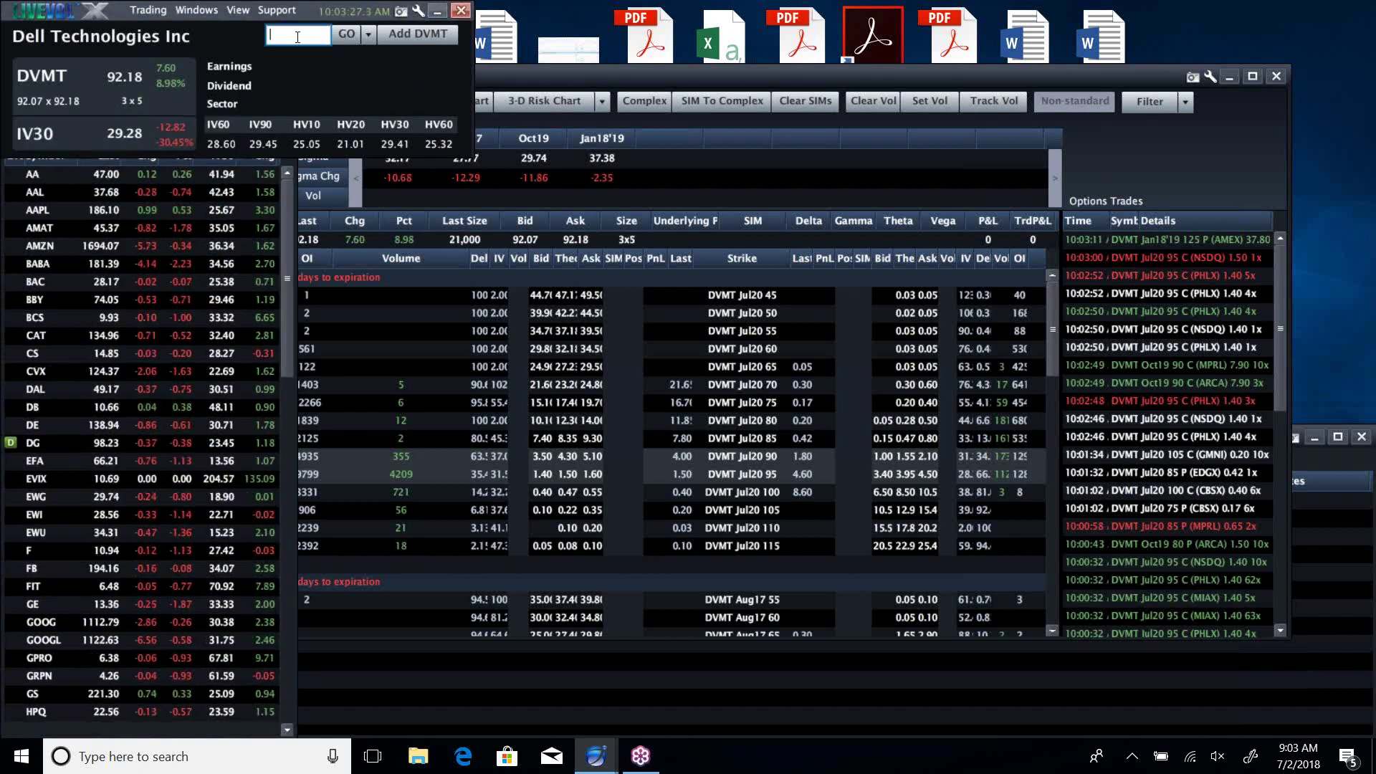
pyautogui.write('ge')
pyautogui.press('Return')
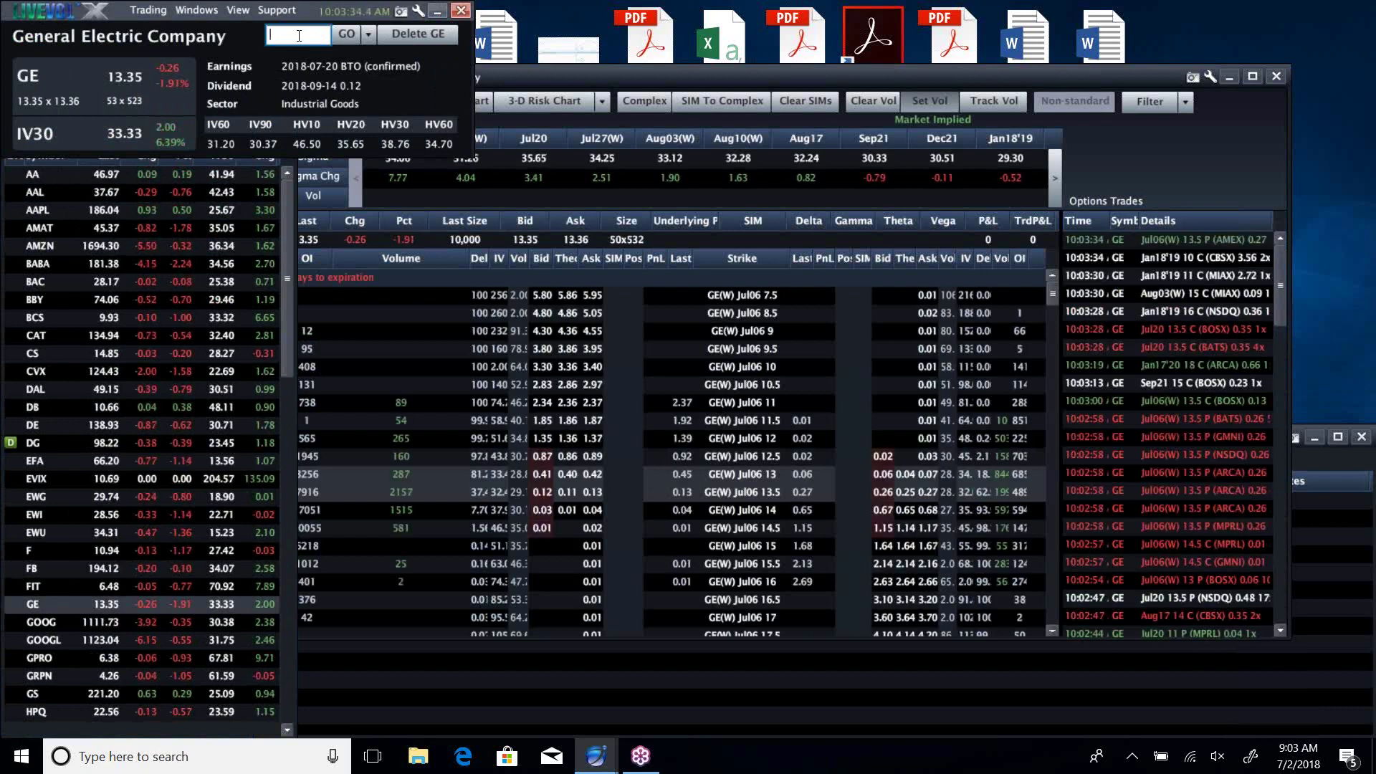
pyautogui.write('iyt')
pyautogui.press('Return')
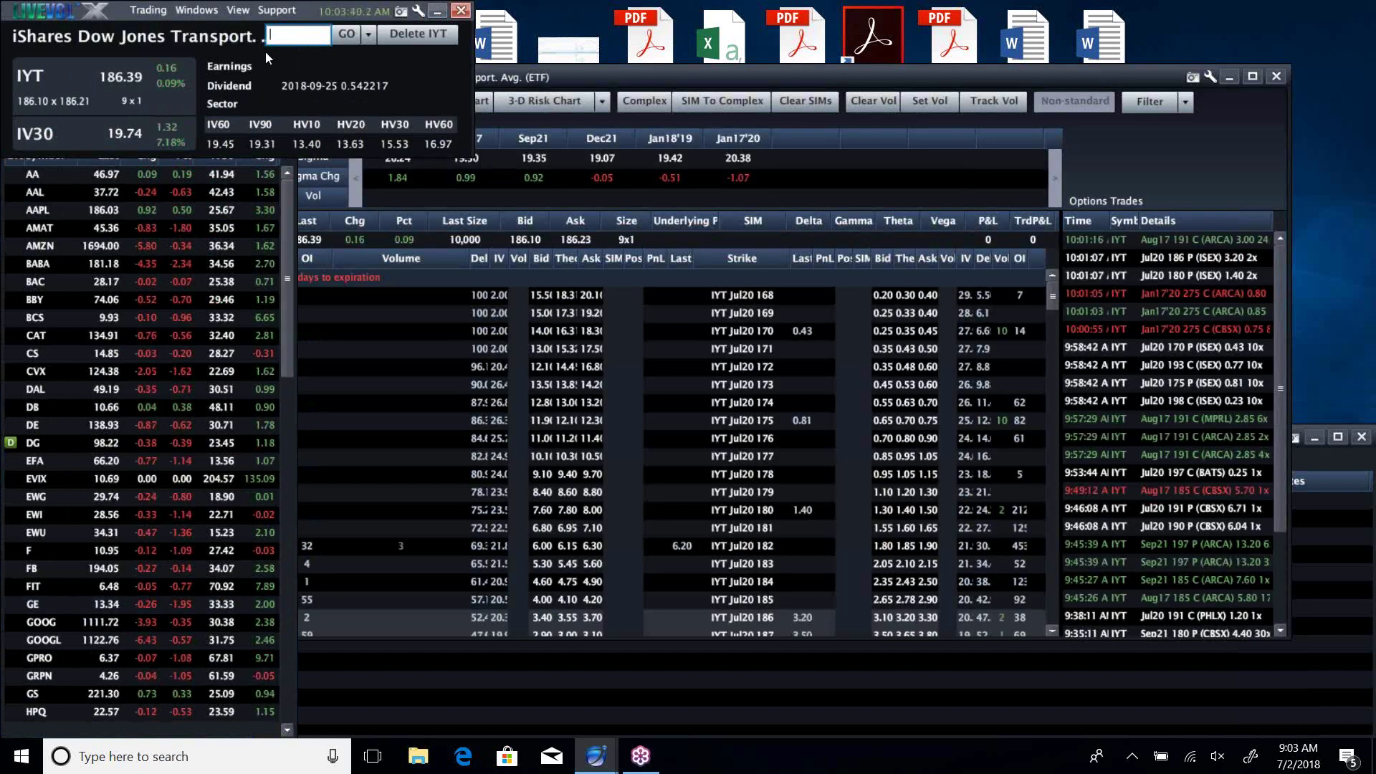
# Load XLE (75.00, IV30 20.95), then bring the Watchlist - All window forward and scroll it down
pyautogui.click(287, 33)
pyautogui.write('xle')
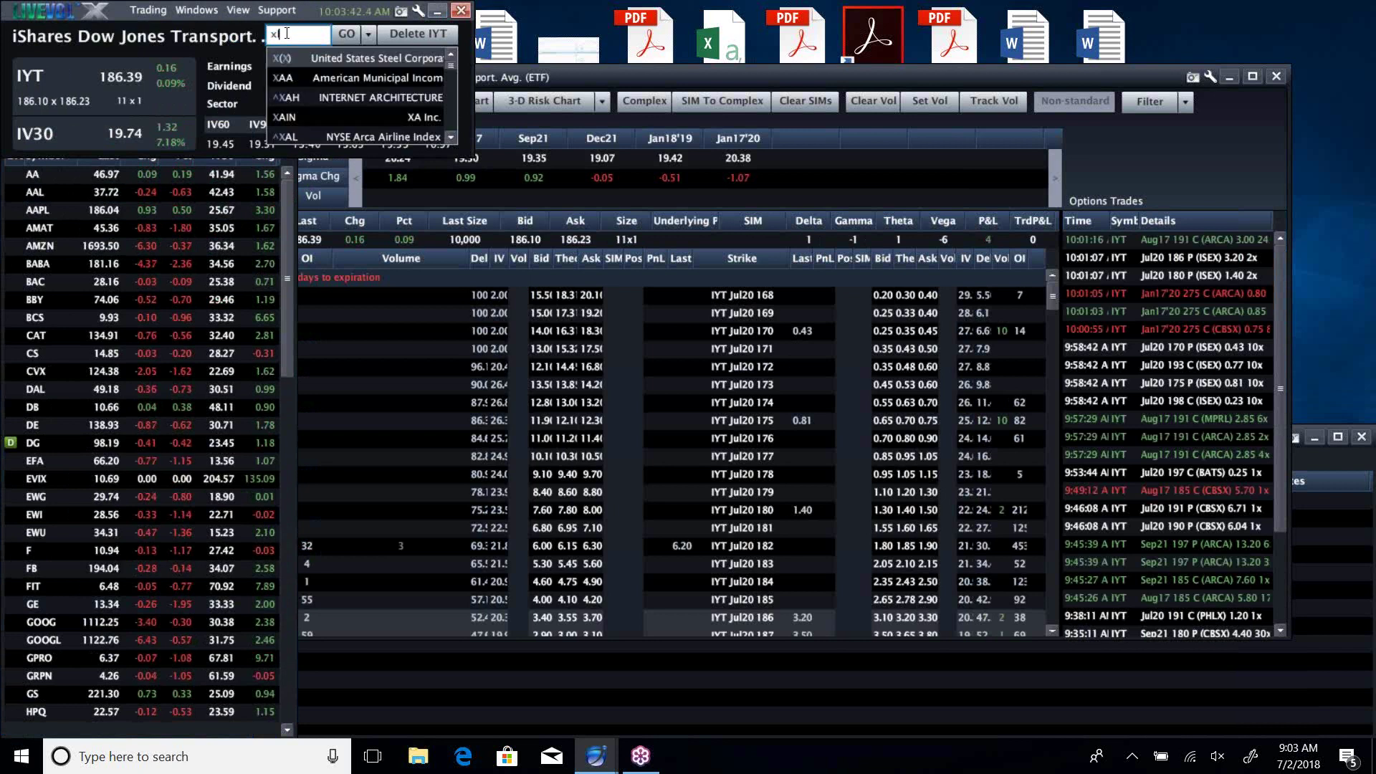
pyautogui.press('Return')
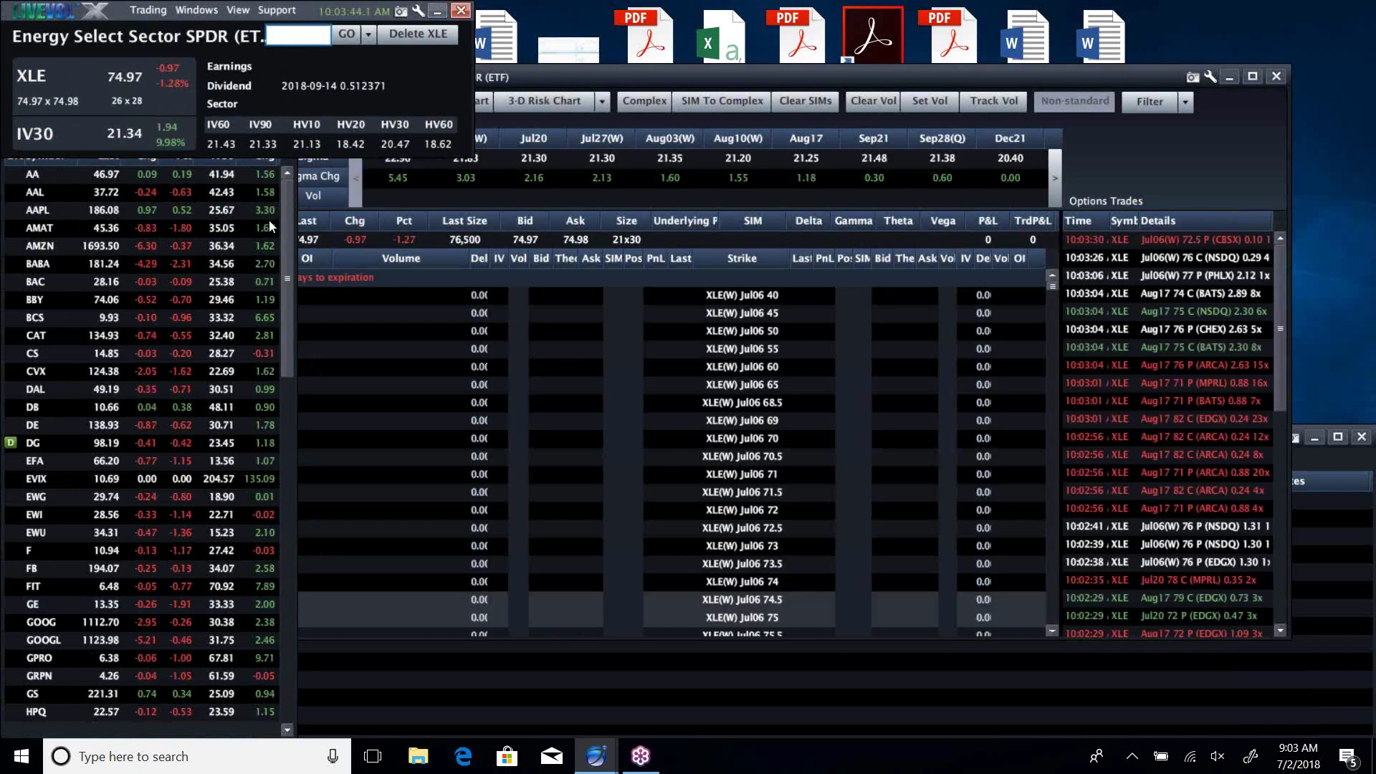
pyautogui.click(286, 260)
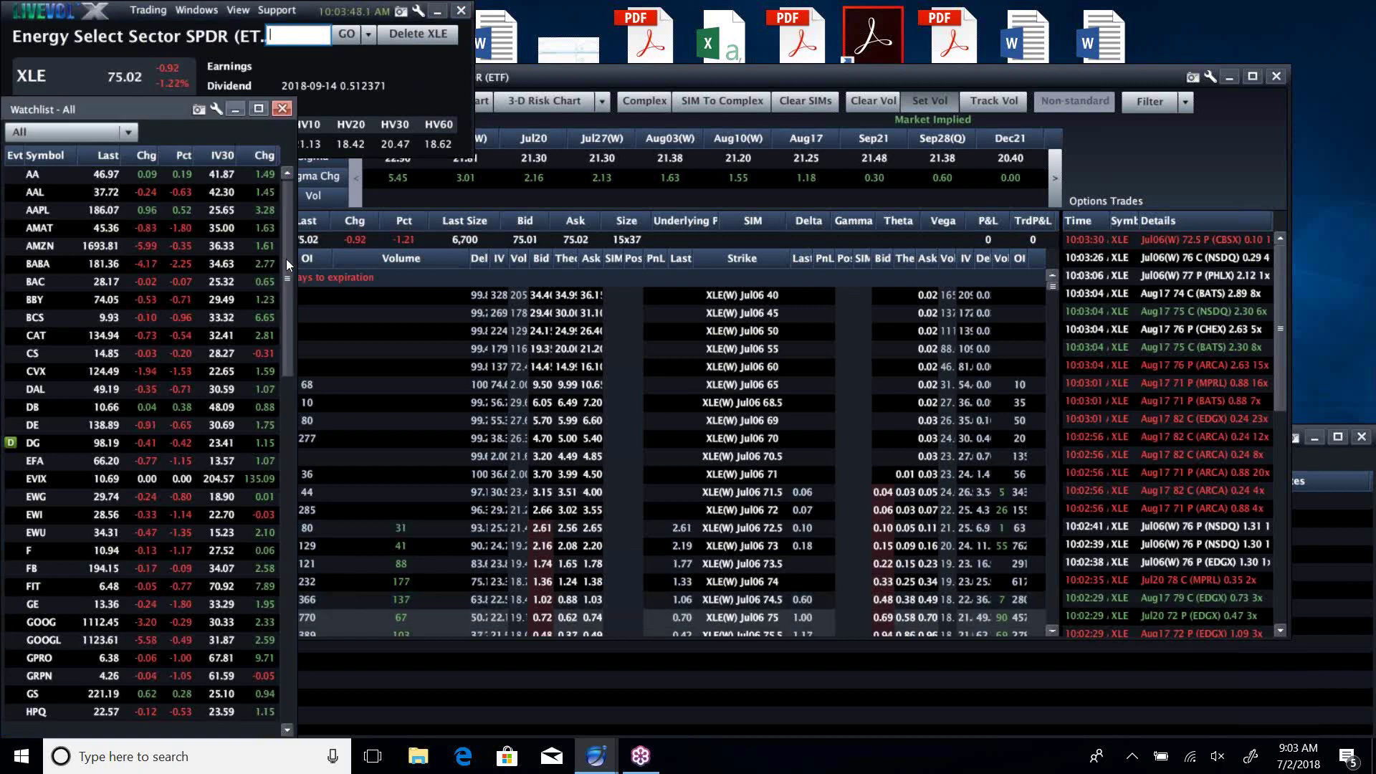
pyautogui.moveTo(286, 260); pyautogui.dragTo(290, 488)
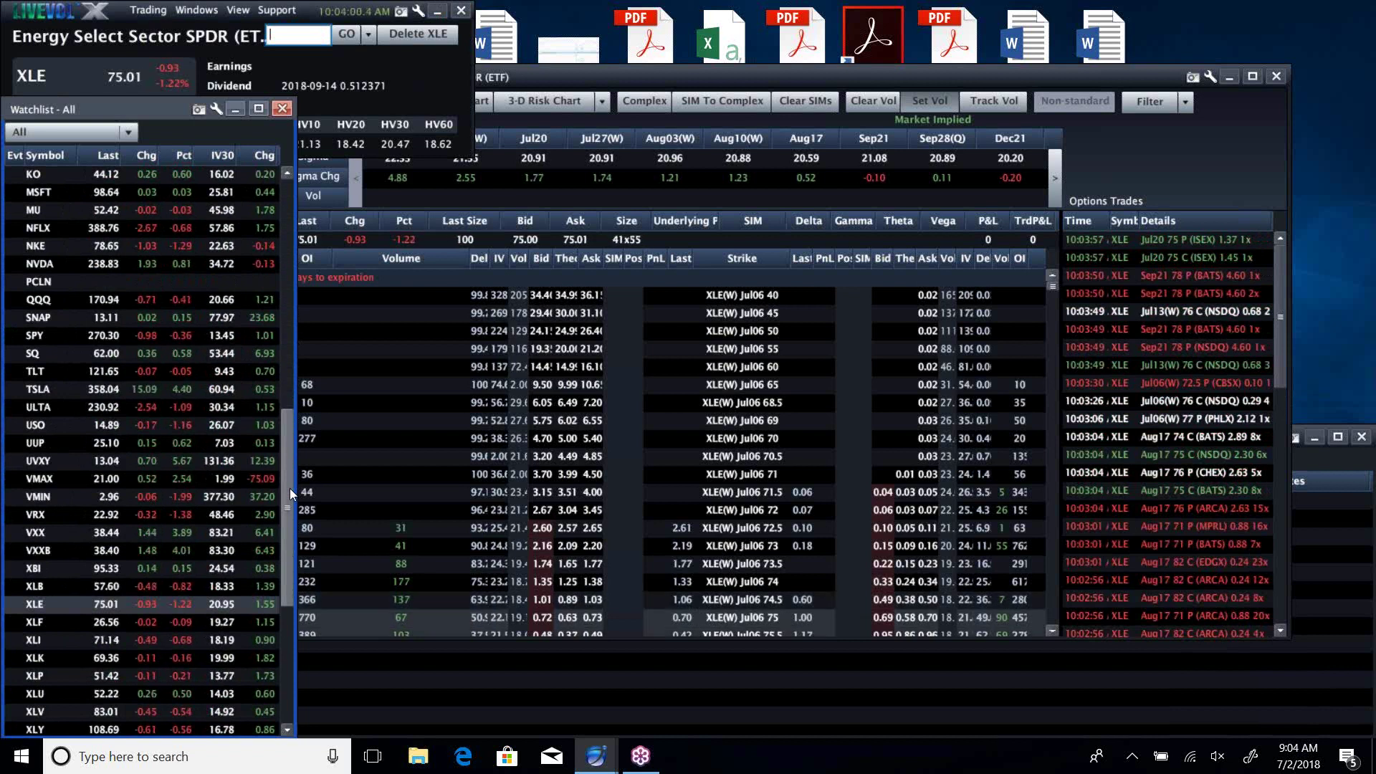
pyautogui.scroll(-6, 286, 499)
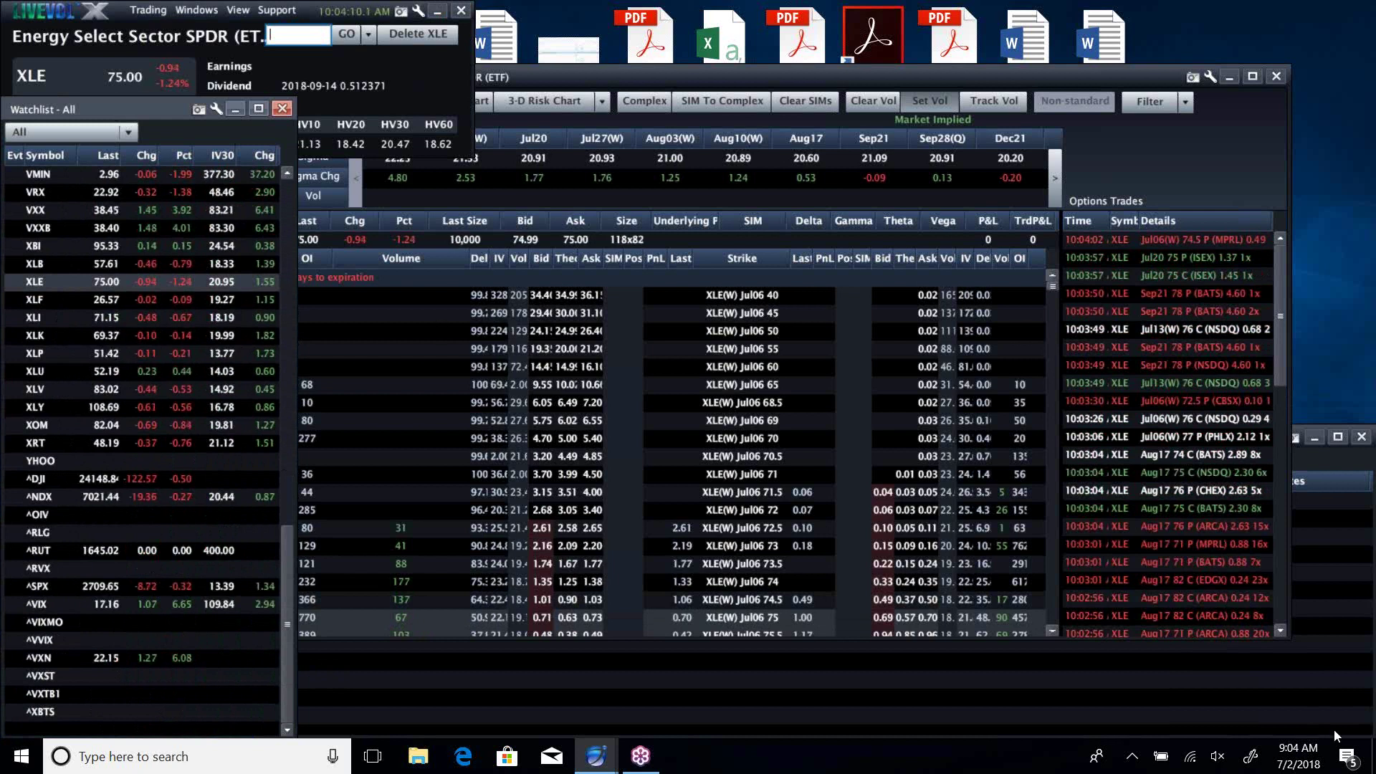
# Check today's date on the taskbar calendar, then return to the Options - XLE window
pyautogui.click(1310, 762)
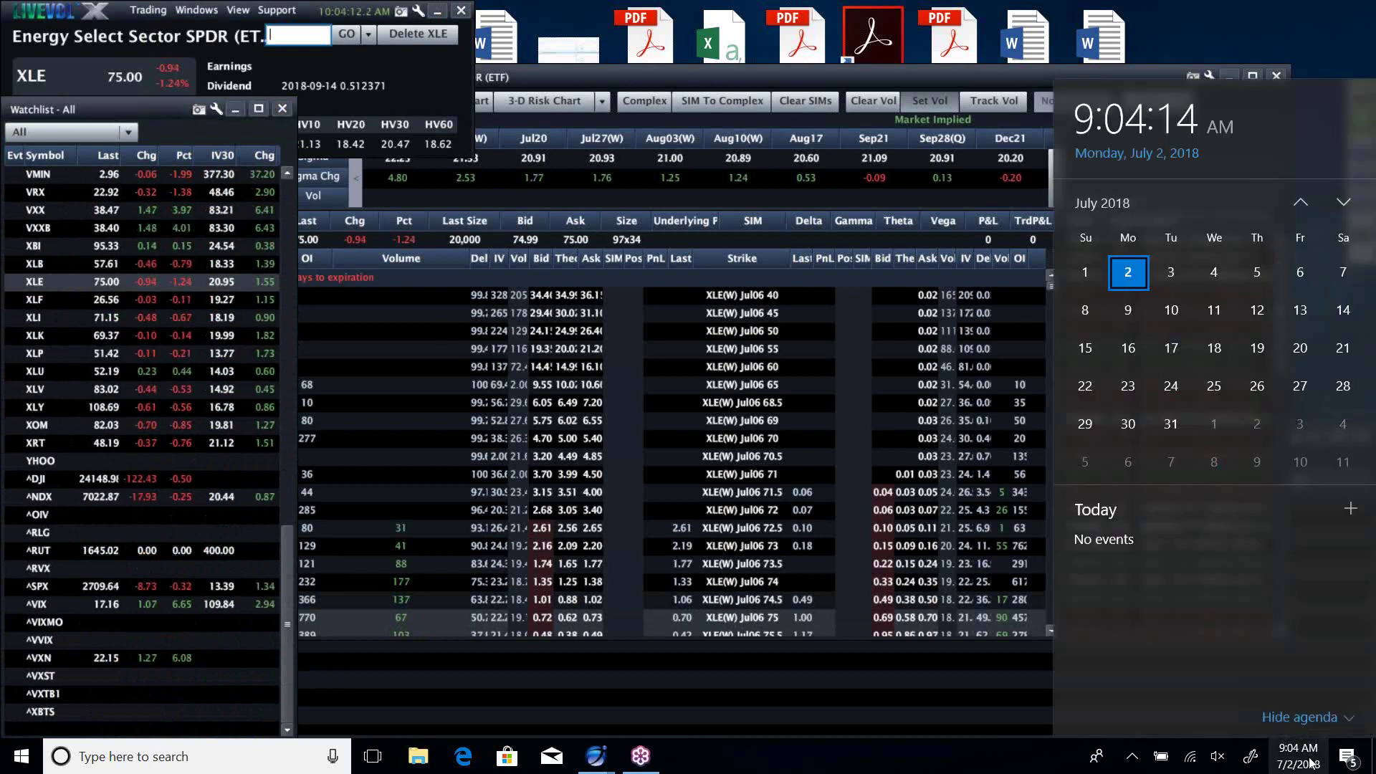
pyautogui.click(991, 68)
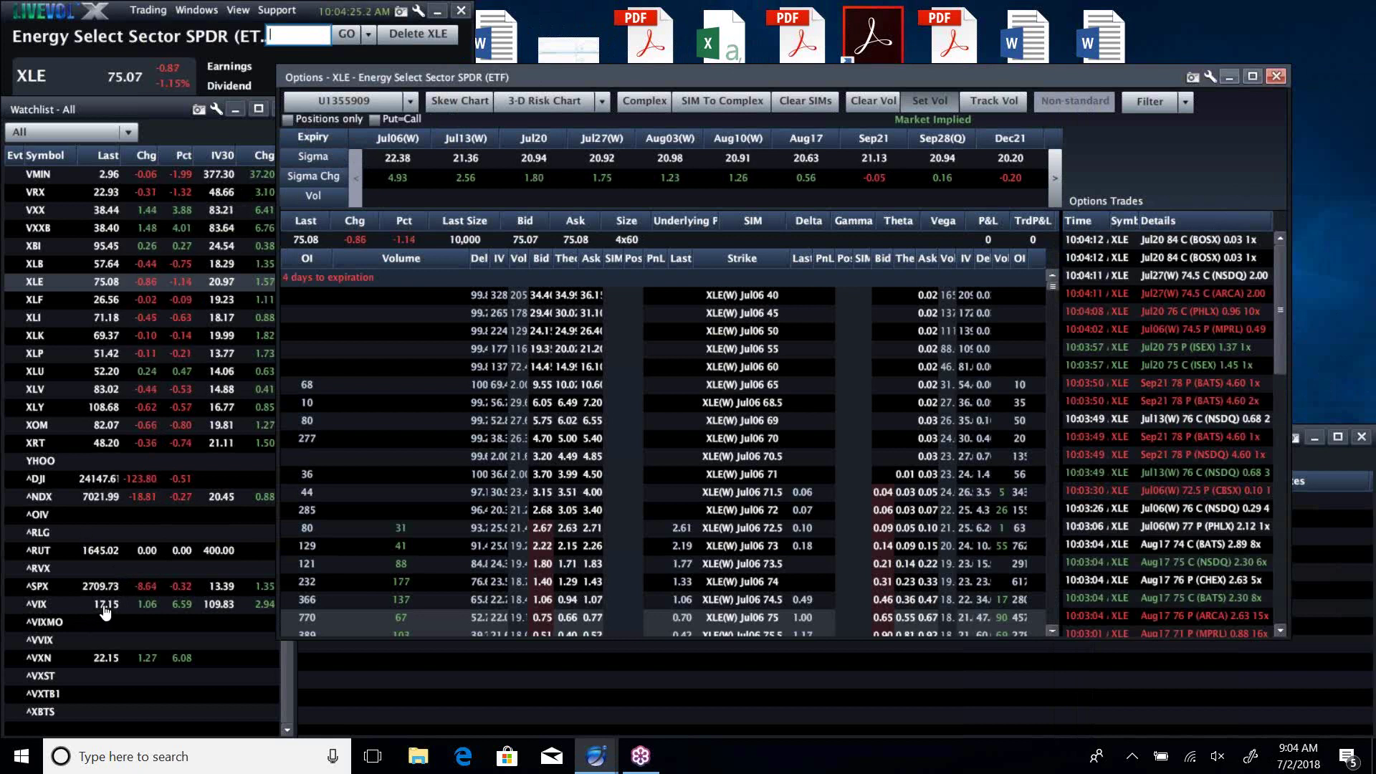
# Load VIX (17.15, IV30 109.84), review its Jul18 positions-only rows, then show the full chain
pyautogui.click(42, 217)
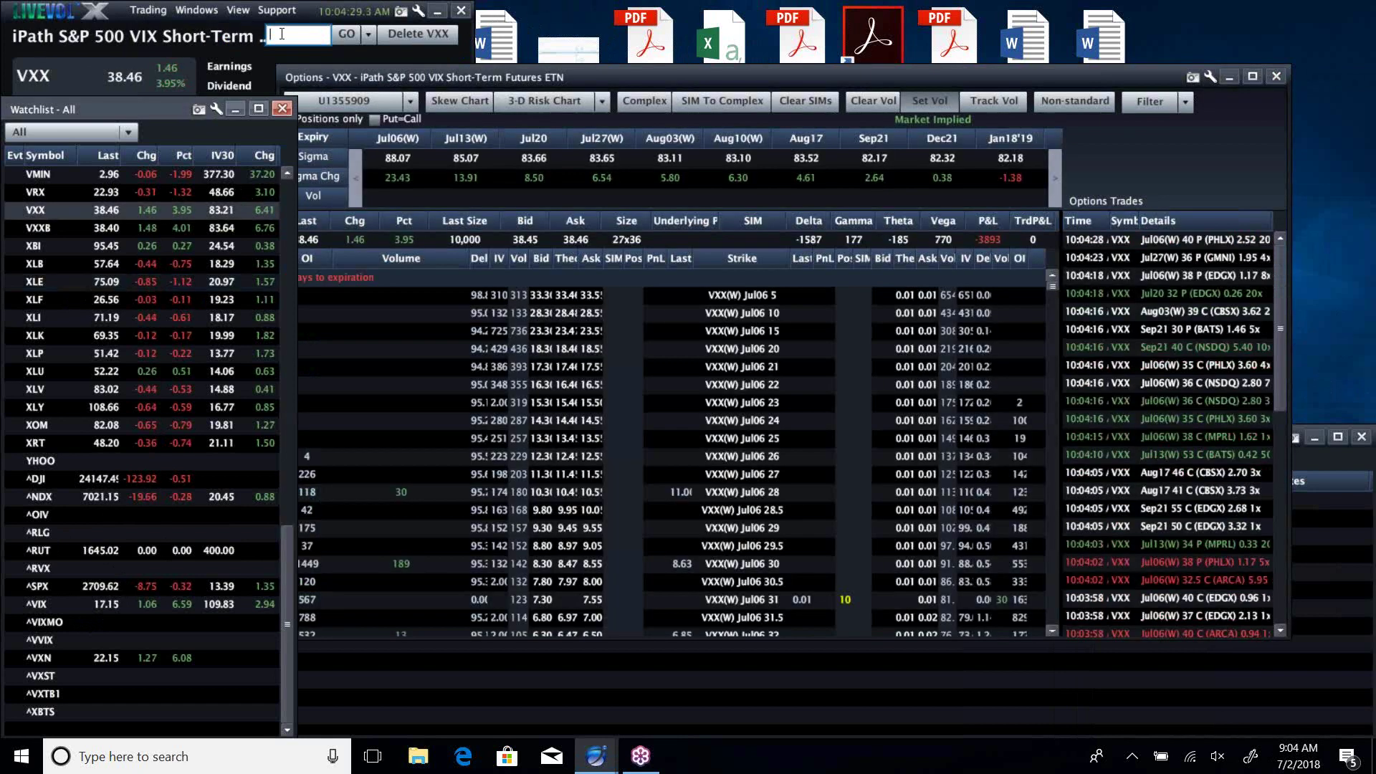
pyautogui.click(283, 34)
pyautogui.write('vi')
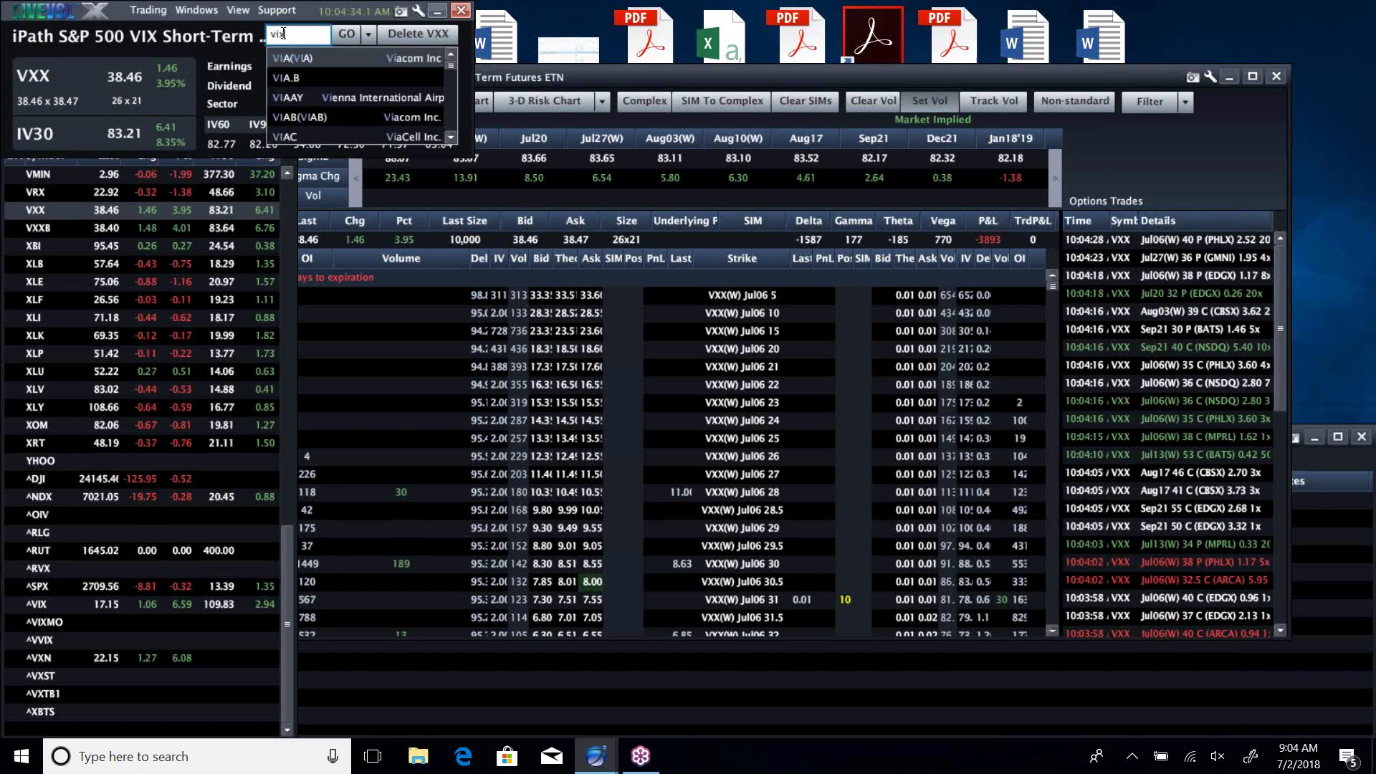
pyautogui.write('x')
pyautogui.press('Return')
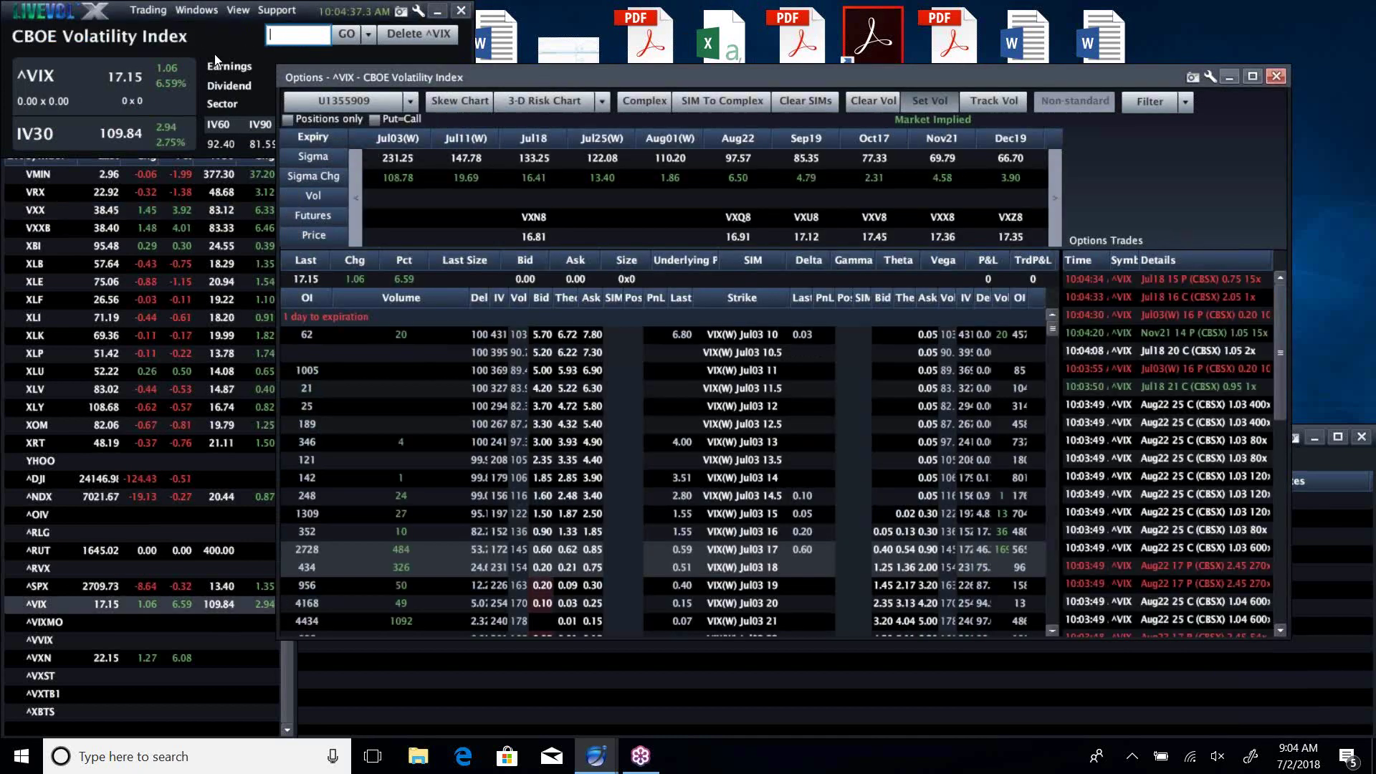
pyautogui.click(288, 119)
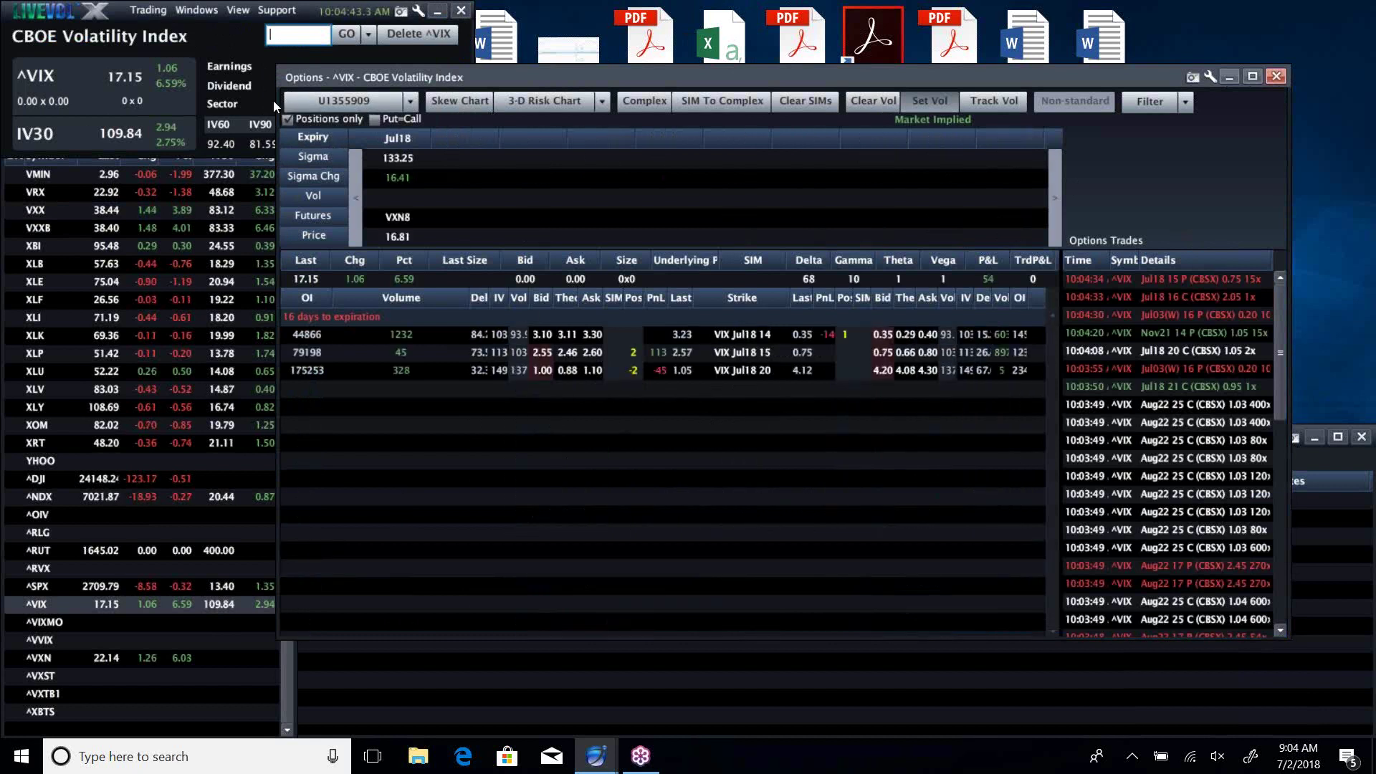
pyautogui.click(284, 118)
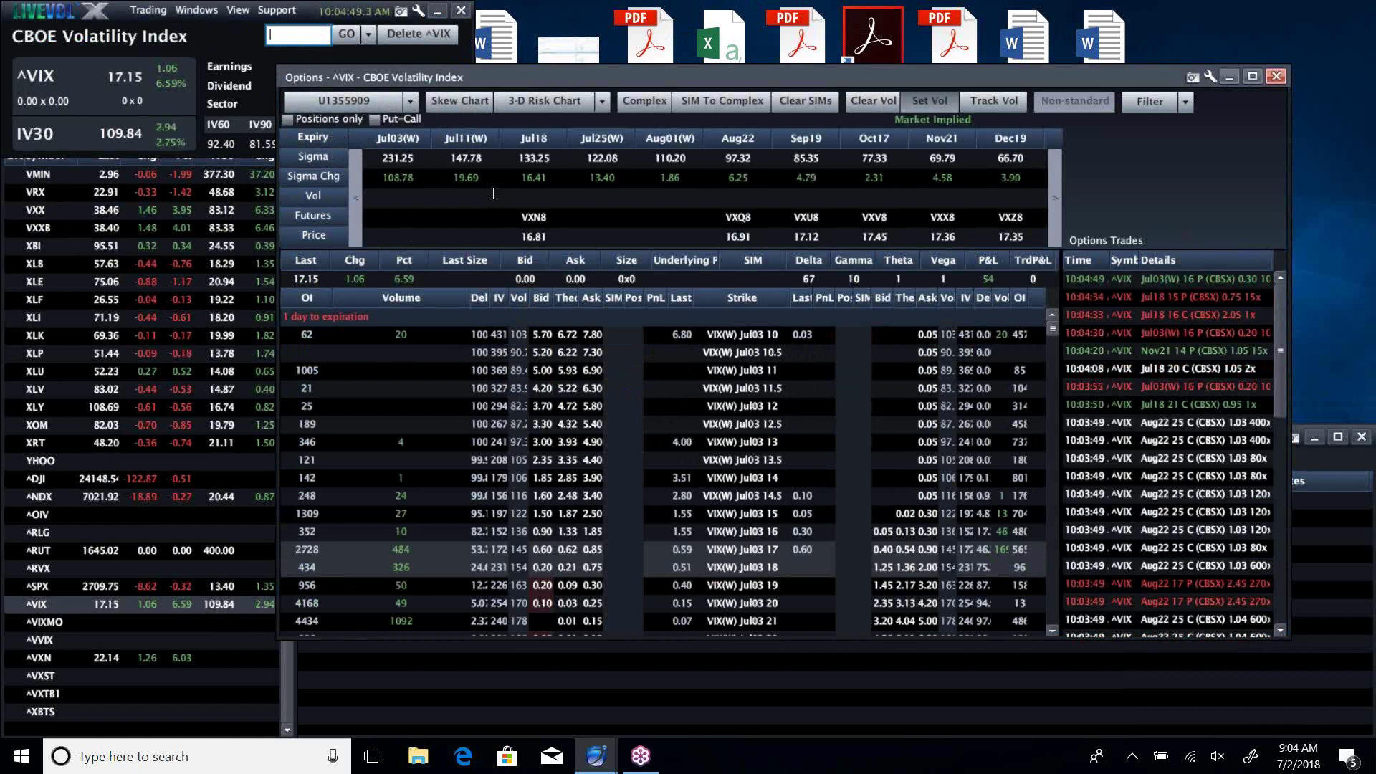
# Expand the VIX Jul18 expiry and scroll its chain to show strikes from 14.5 upward
pyautogui.click(534, 139)
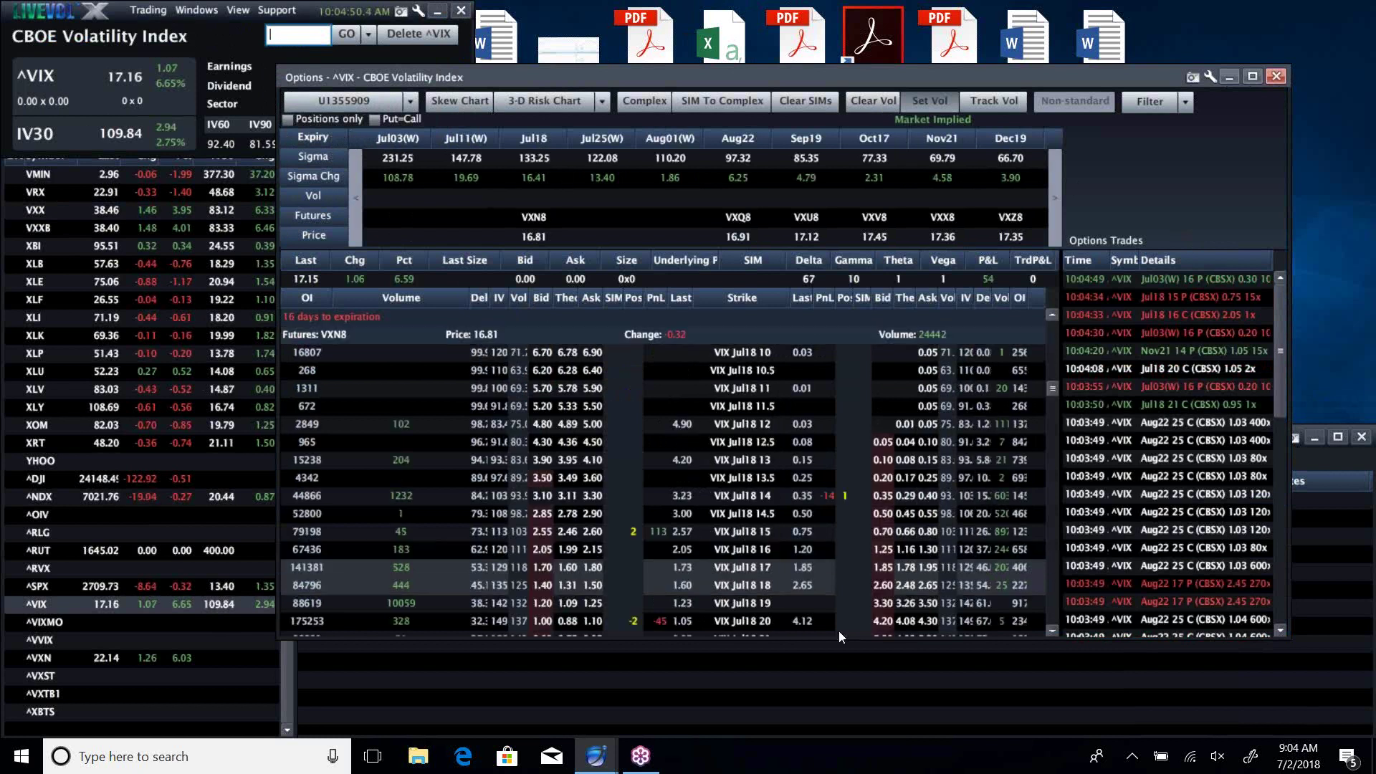
pyautogui.click(1053, 566)
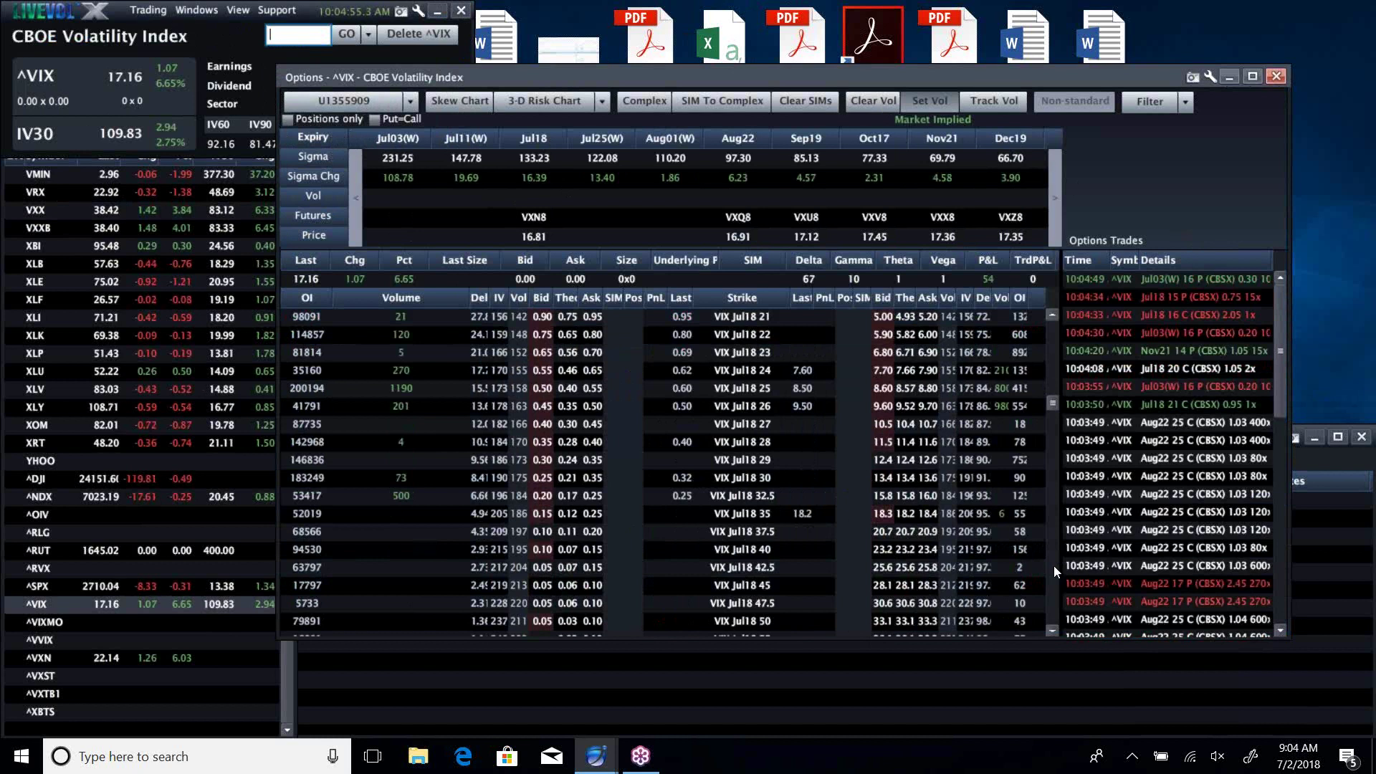
pyautogui.click(1053, 312)
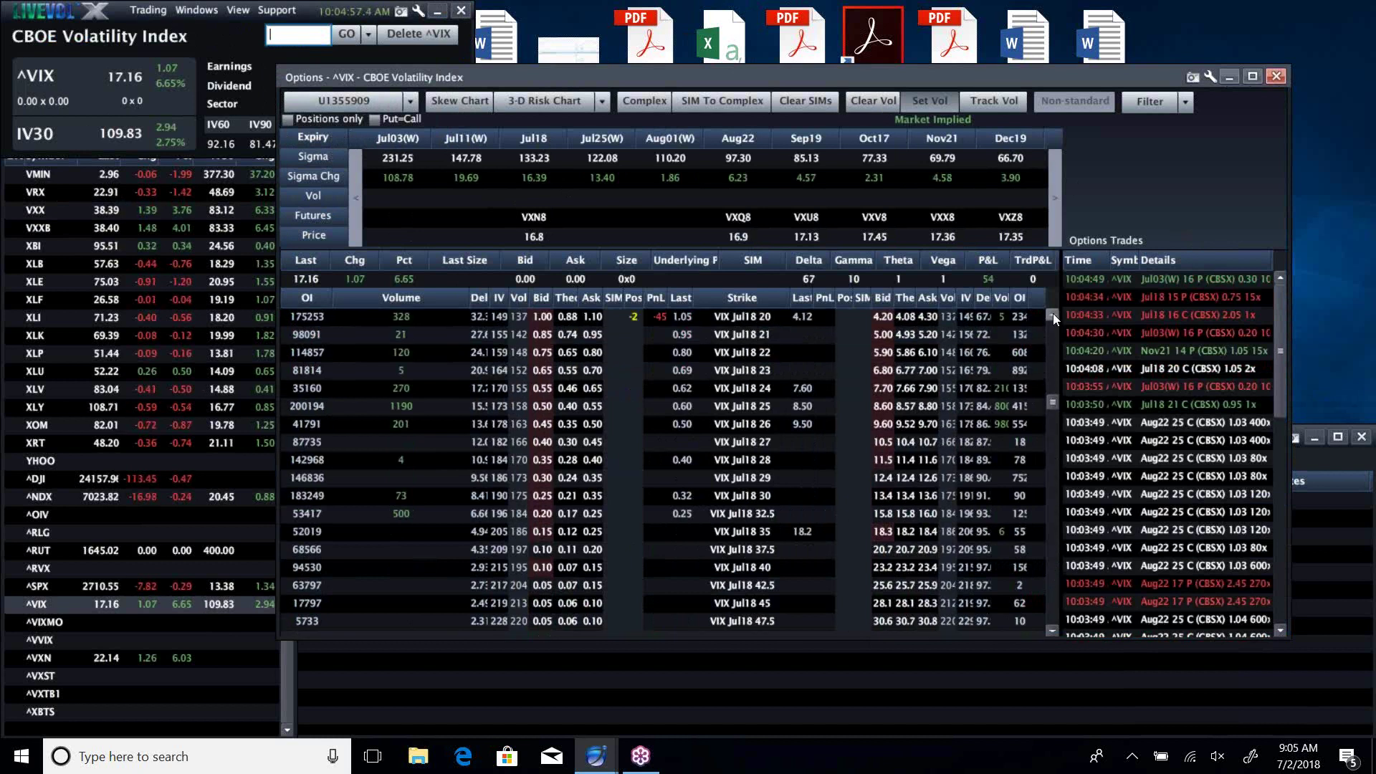
pyautogui.click(1052, 313)
pyautogui.click(1052, 312)
pyautogui.click(1052, 313)
pyautogui.click(1052, 312)
pyautogui.click(1052, 312)
pyautogui.click(1052, 313)
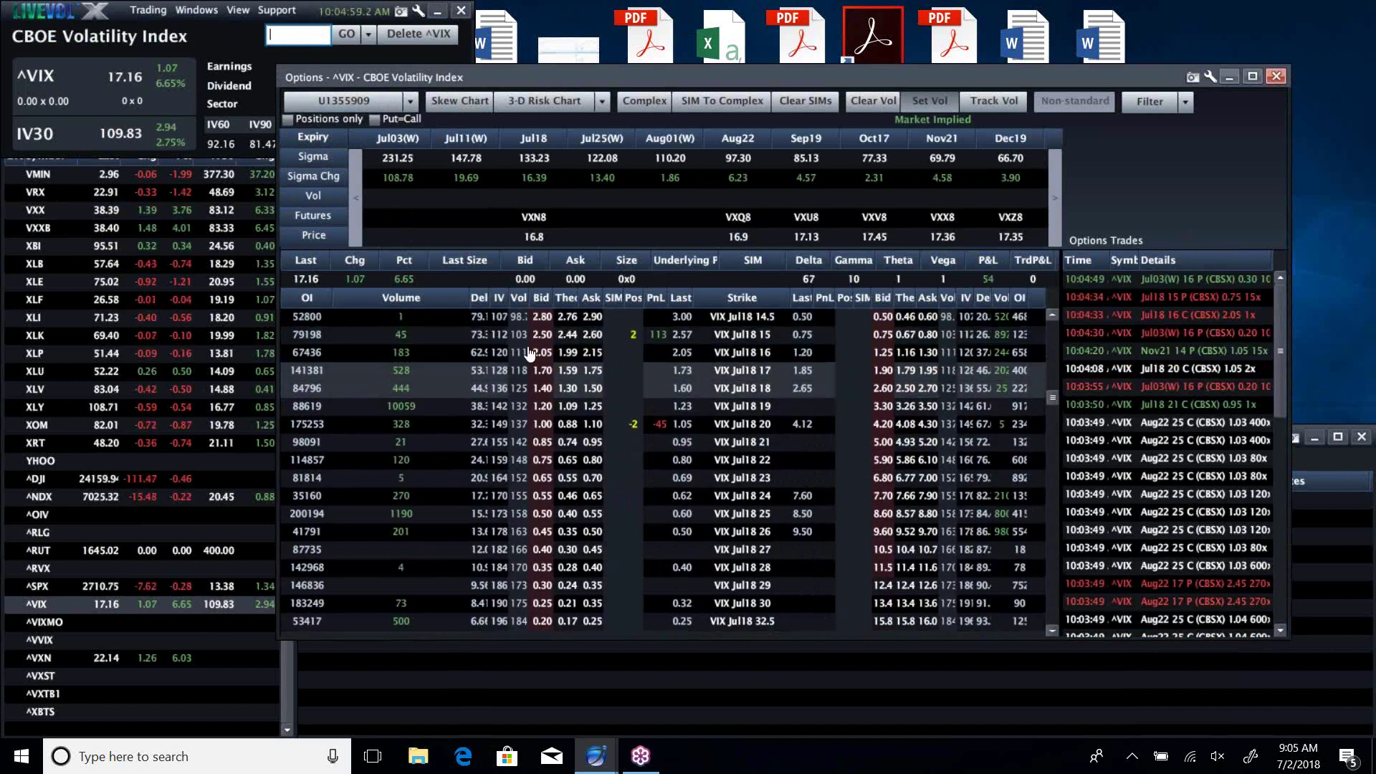
# Enter SIM Pos 1 on the Jul18 16 call and -1 on the 22 call
pyautogui.click(614, 352)
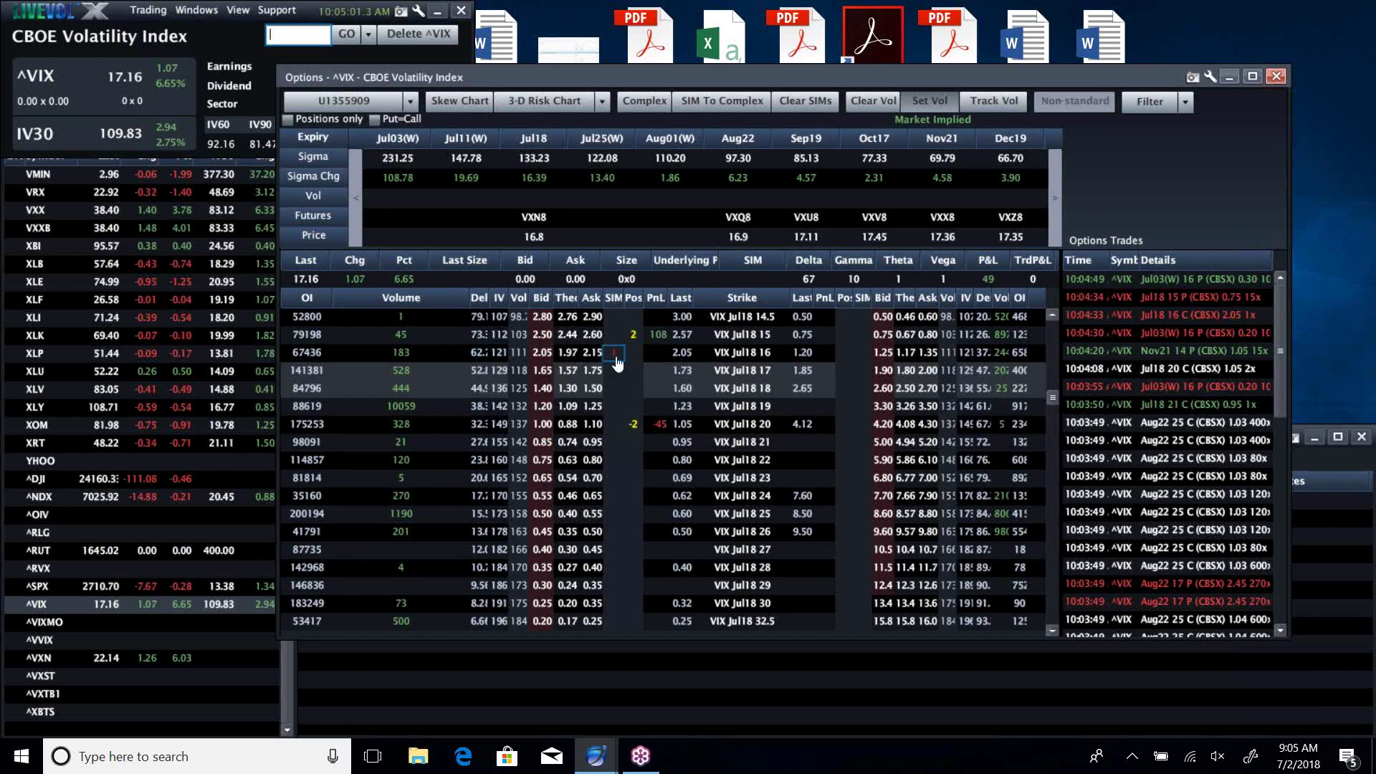
pyautogui.write('1')
pyautogui.press('Return')
pyautogui.press('Down')
pyautogui.press('Down')
pyautogui.press('Down')
pyautogui.press('Down')
pyautogui.press('Down')
pyautogui.press('Down')
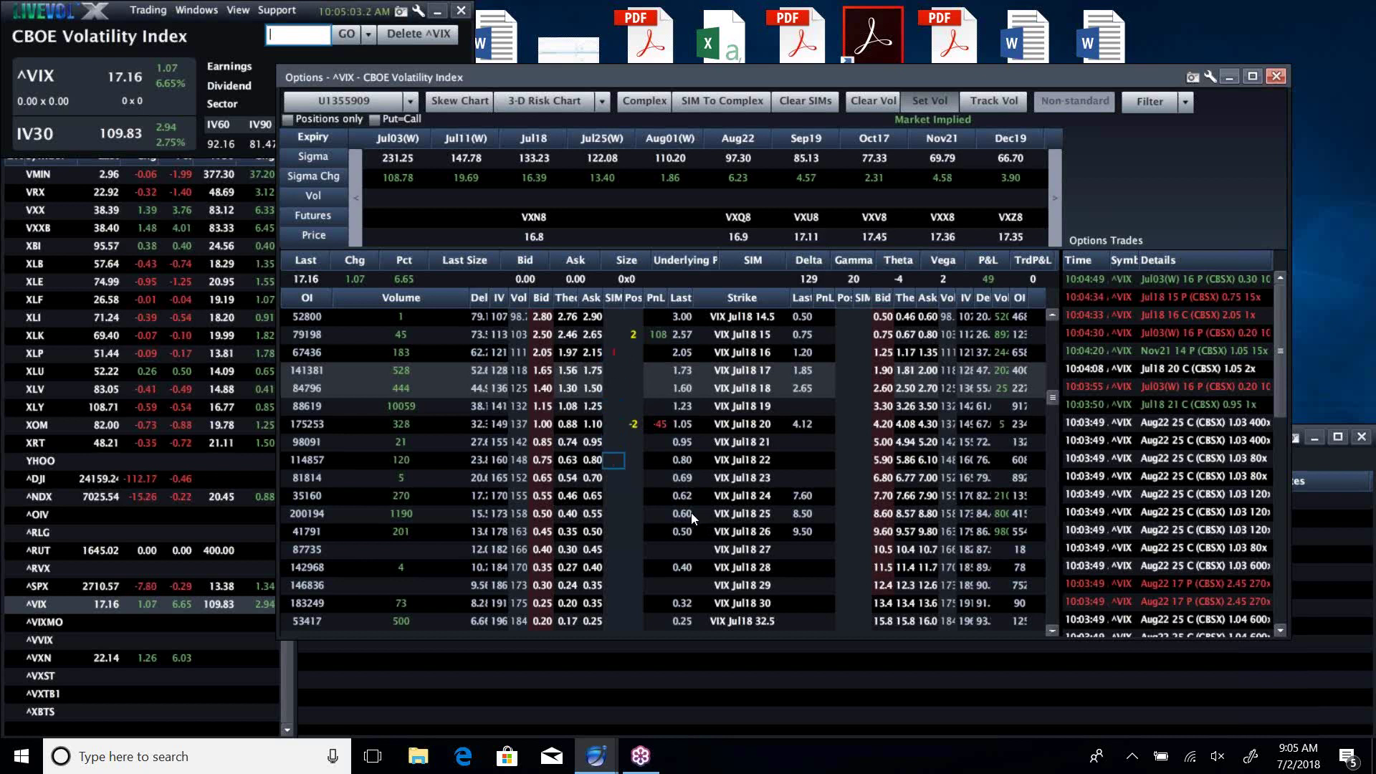
pyautogui.write('-1')
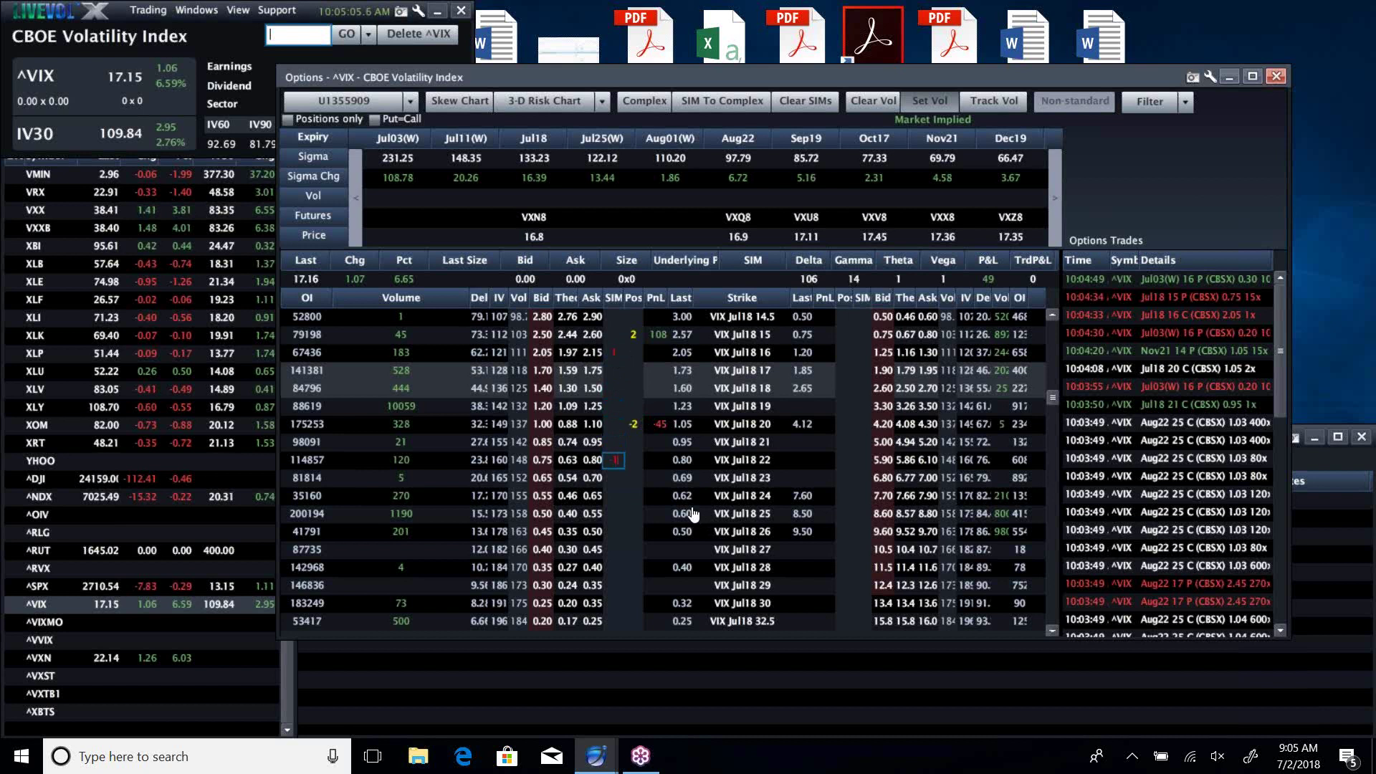
pyautogui.click(1363, 47)
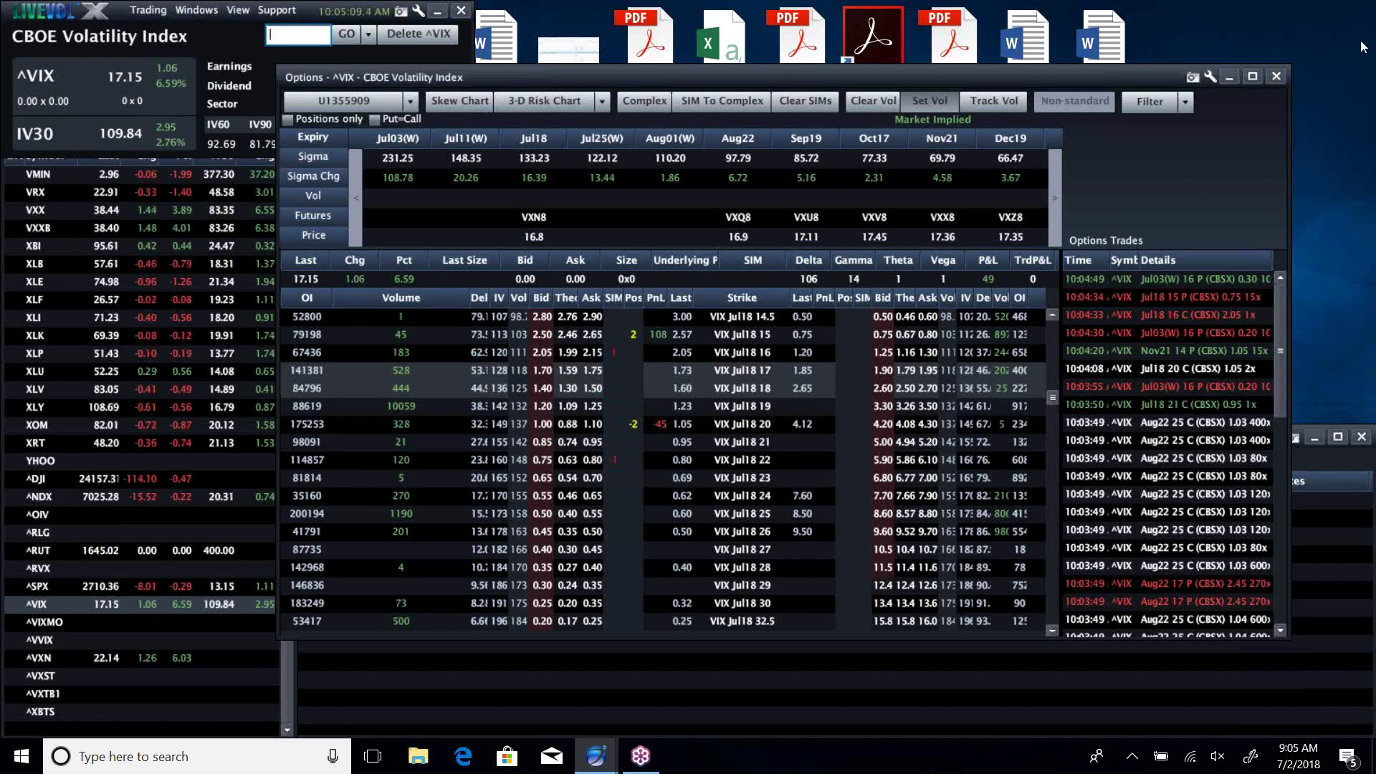